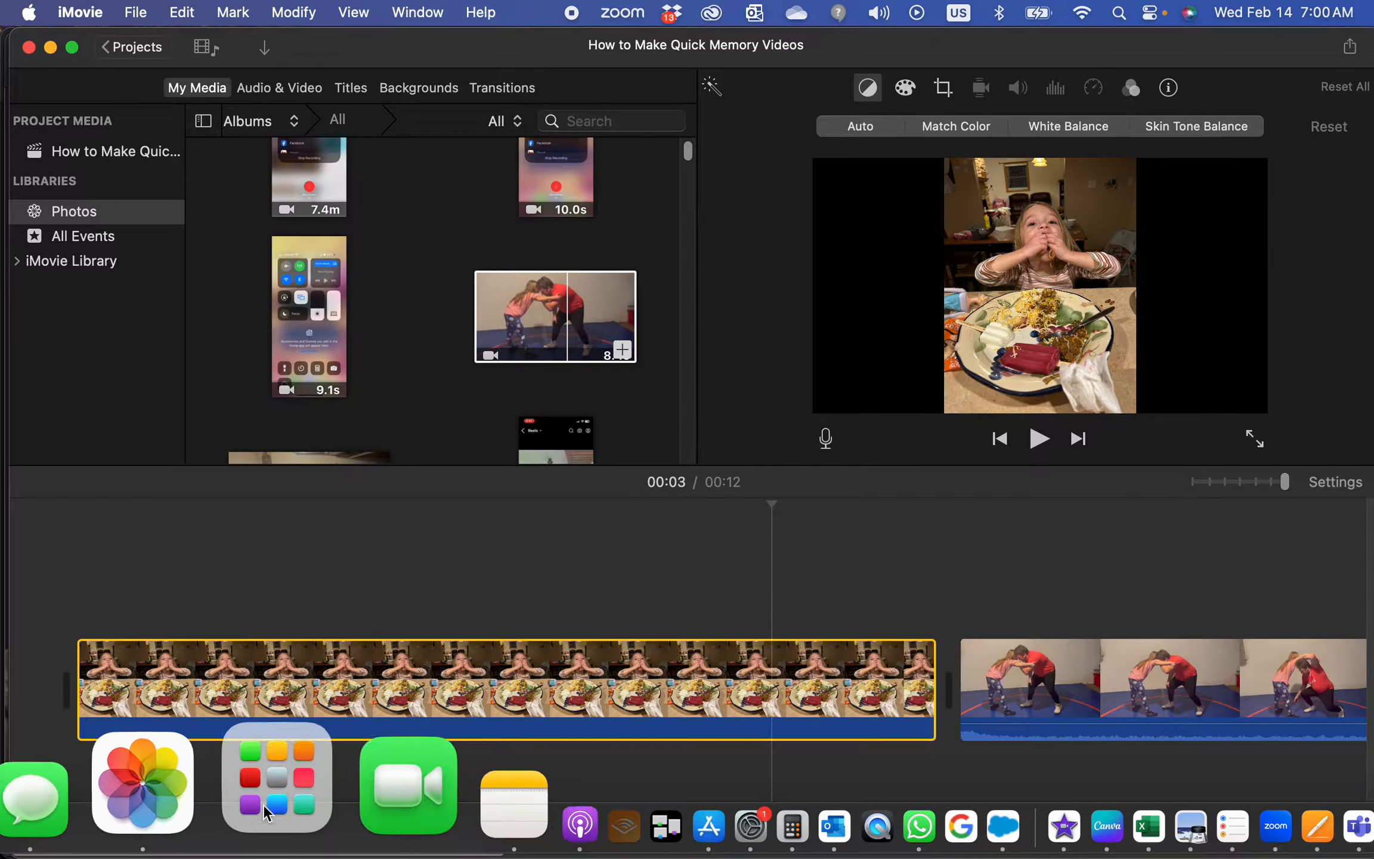
Open iMovie by searching for it in Launchpad
click(274, 811)
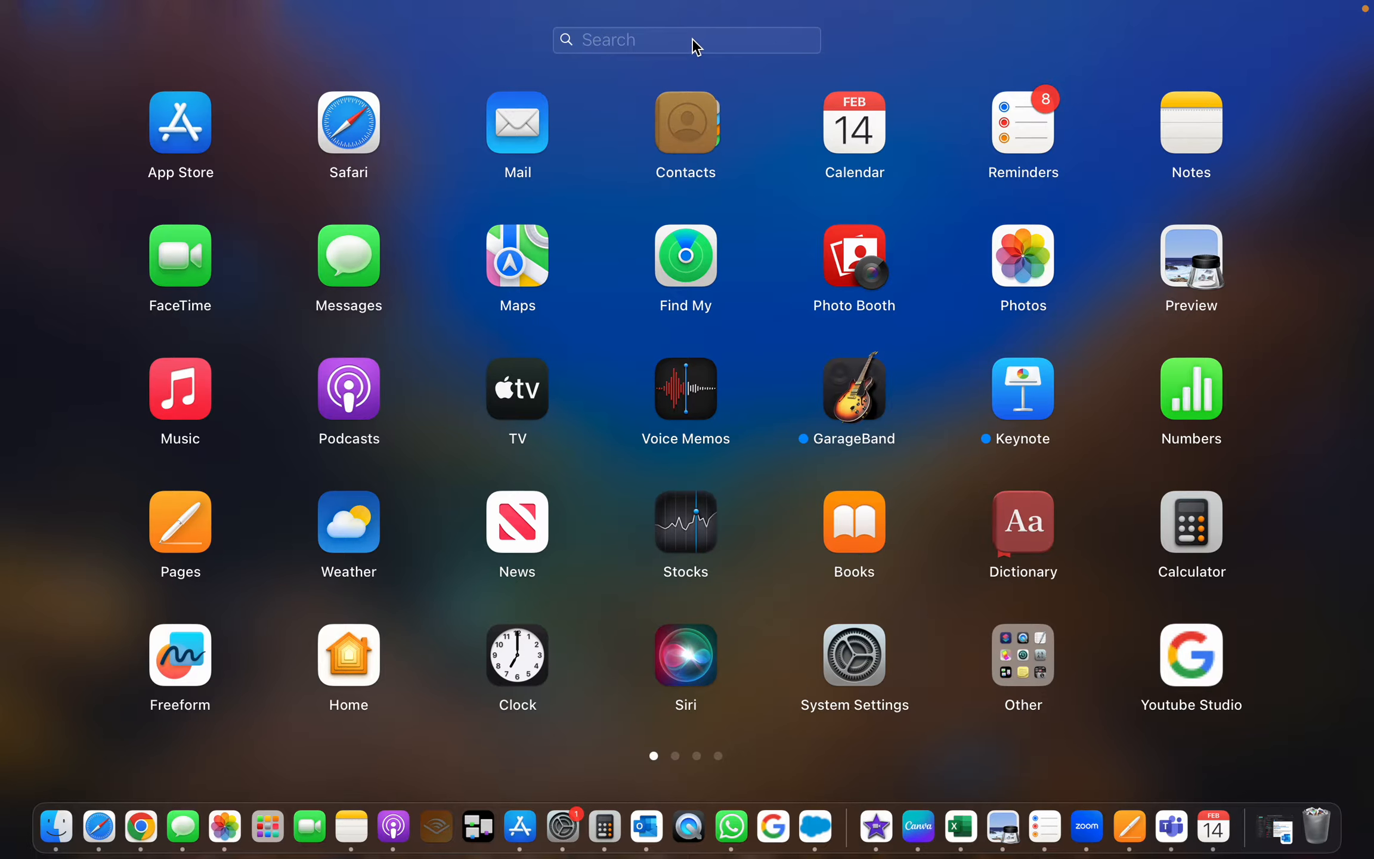
text(imov)
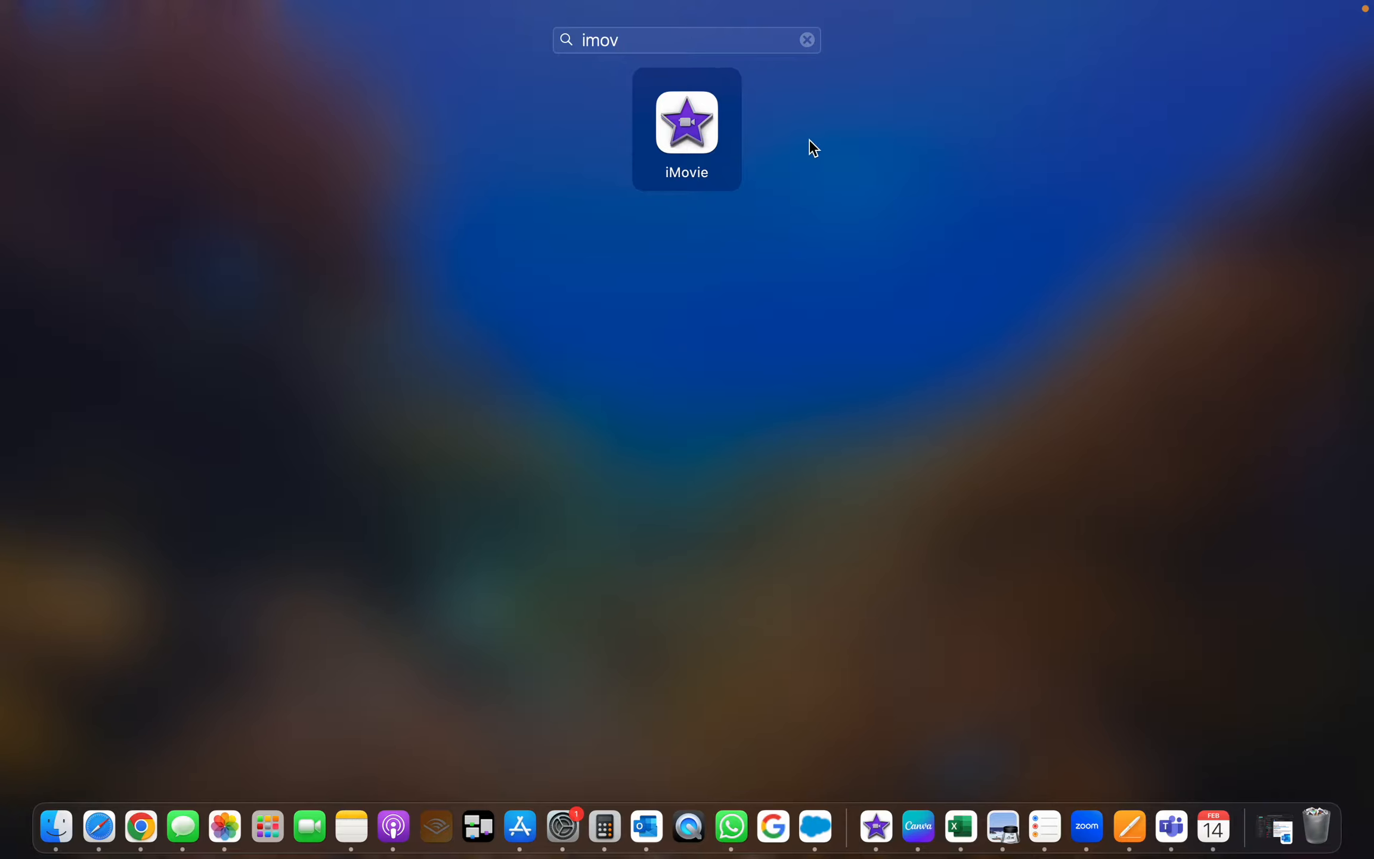
click(727, 137)
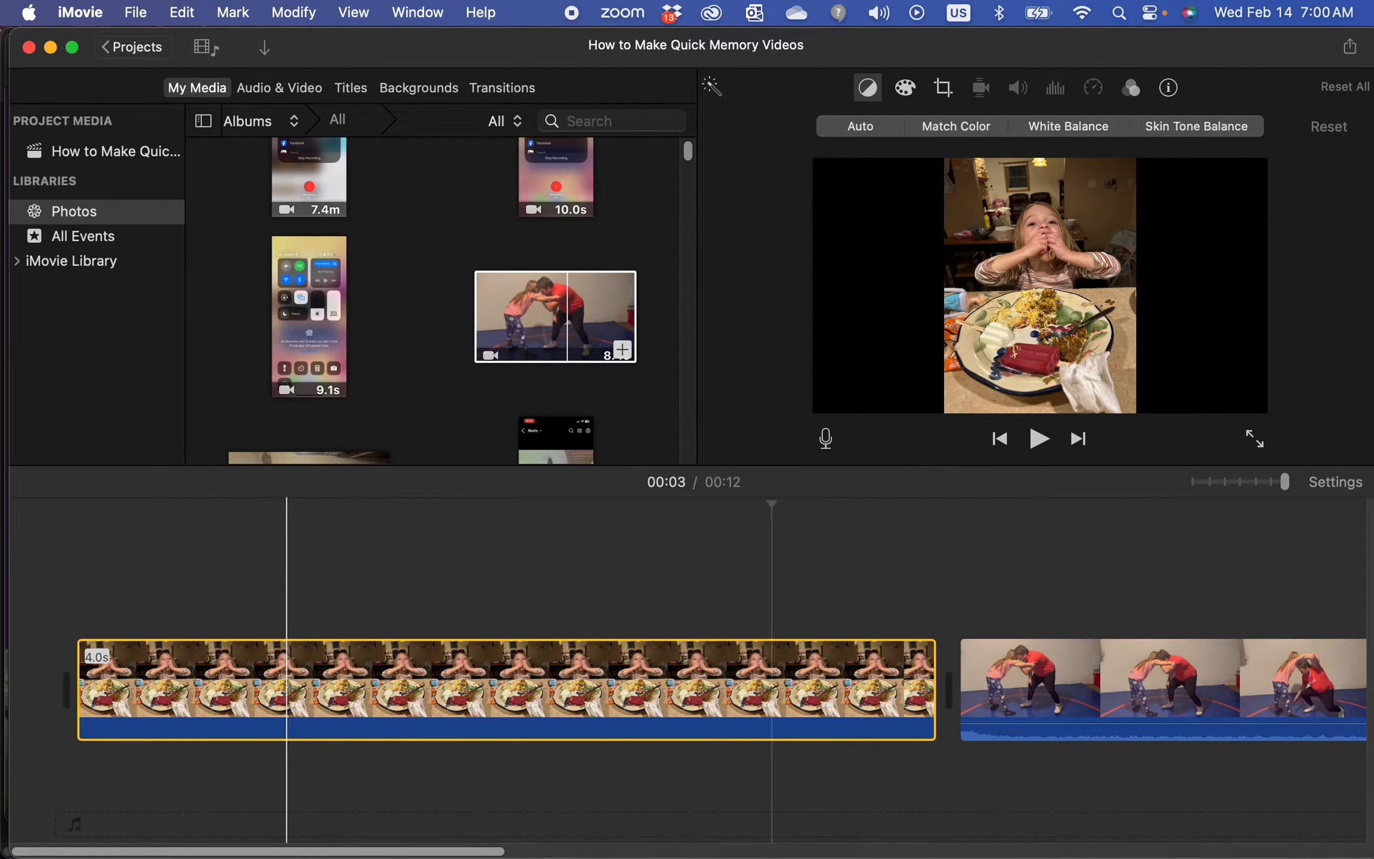
Select the first photo clip, apply the Crop to Fill style, and preview it
key(c)
click(330, 707)
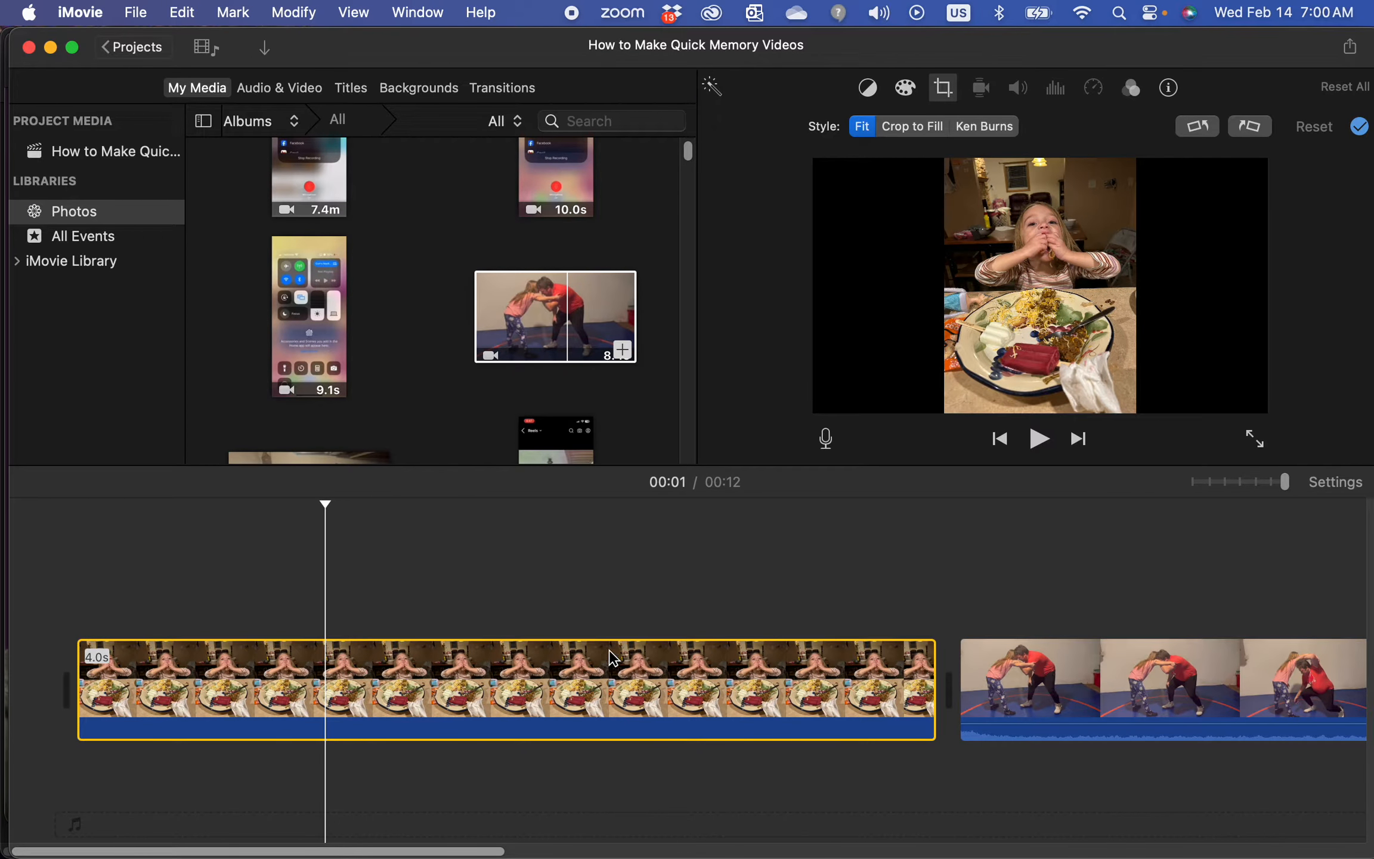
click(428, 616)
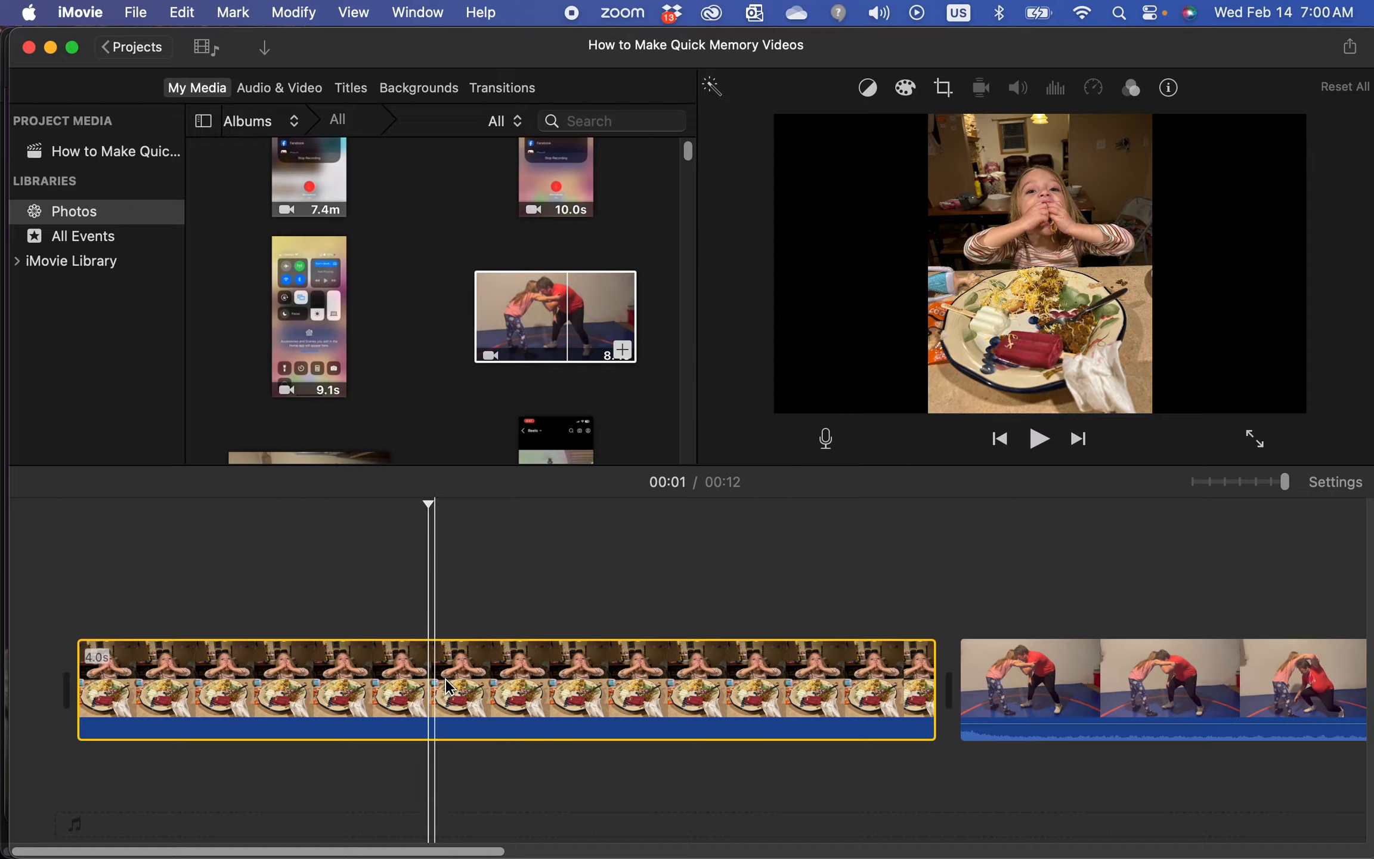
click(446, 680)
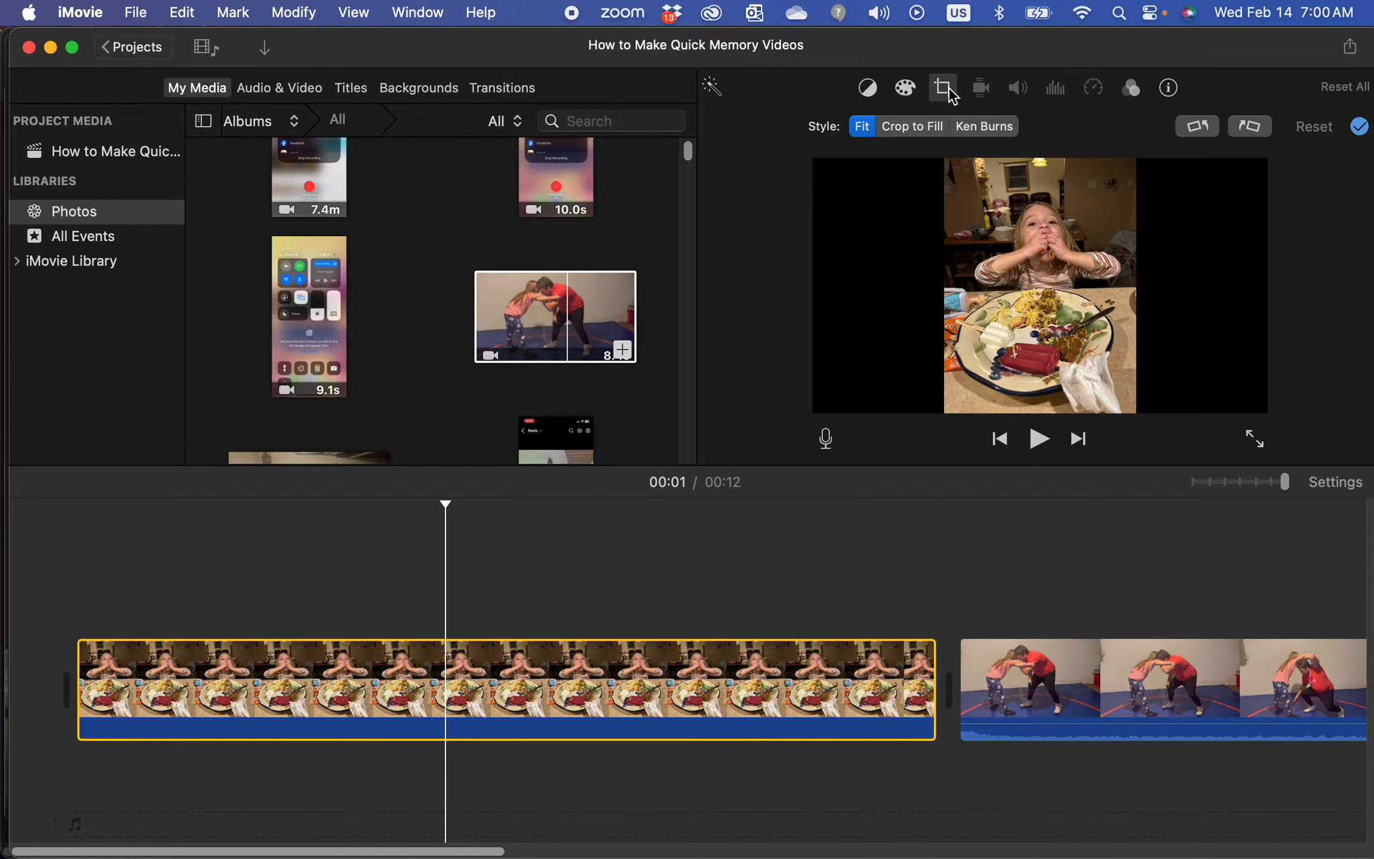
click(936, 133)
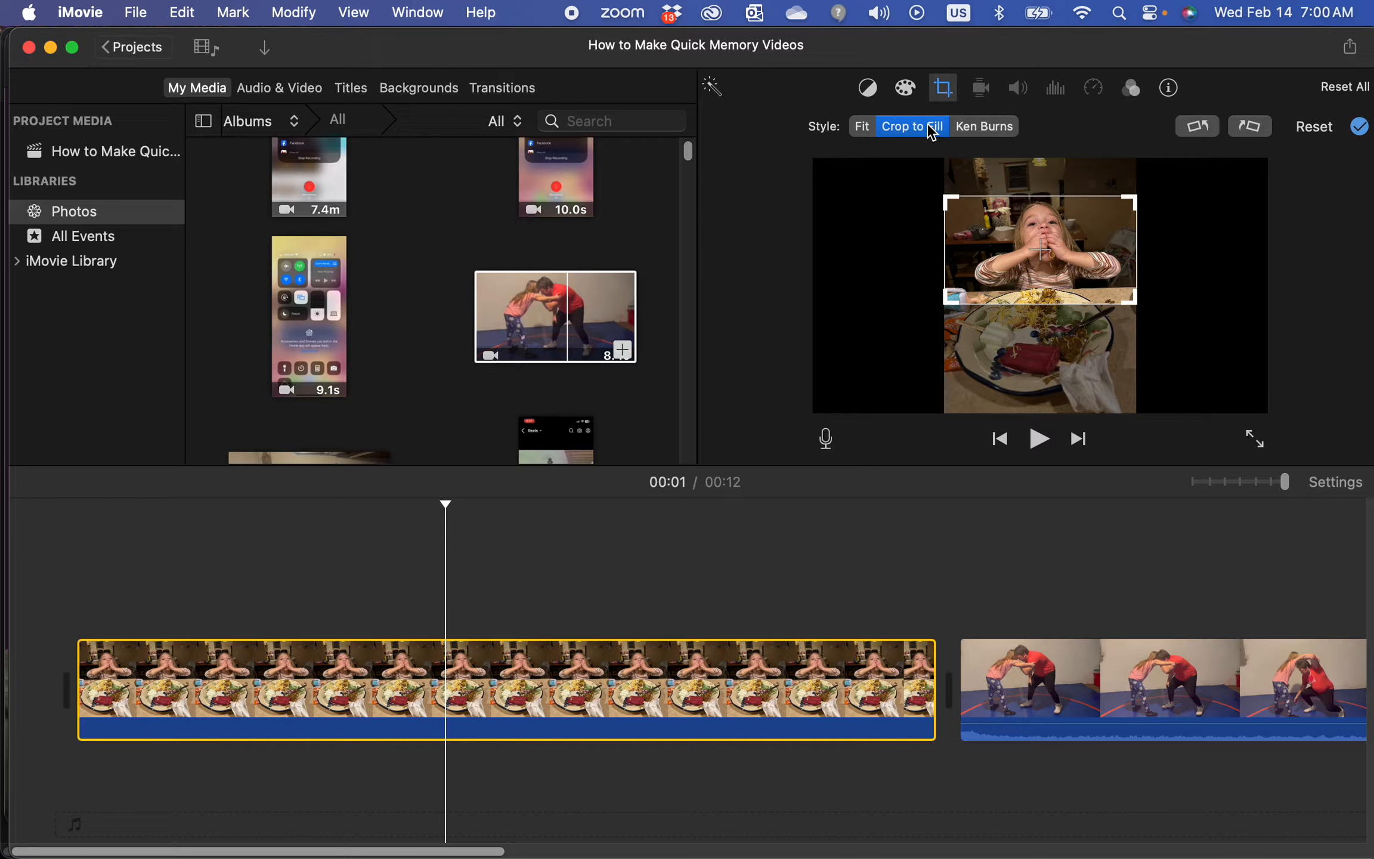
click(661, 540)
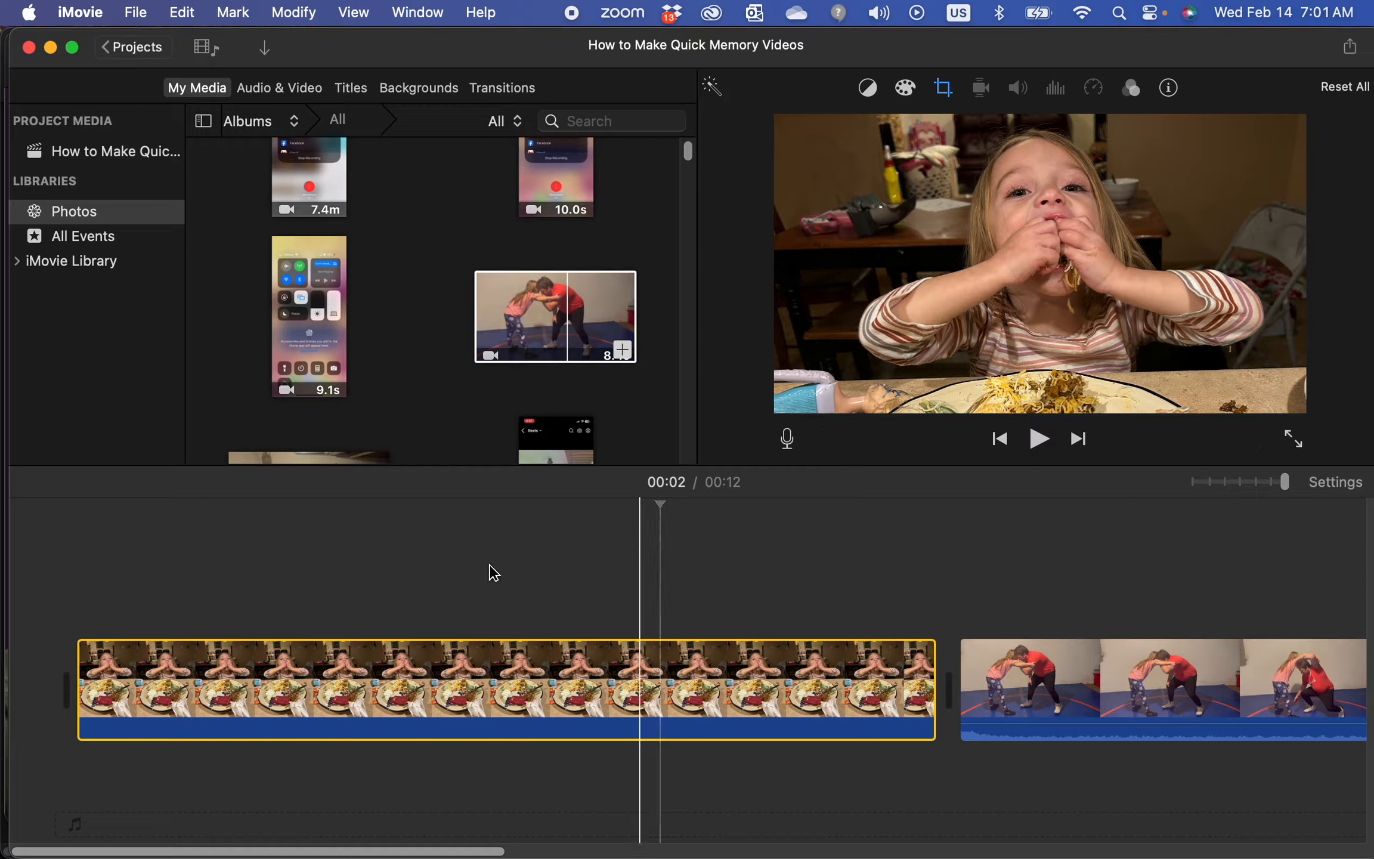
Apply the Ken Burns style to the first clip and reposition and resize its frame over the girl's face
click(593, 680)
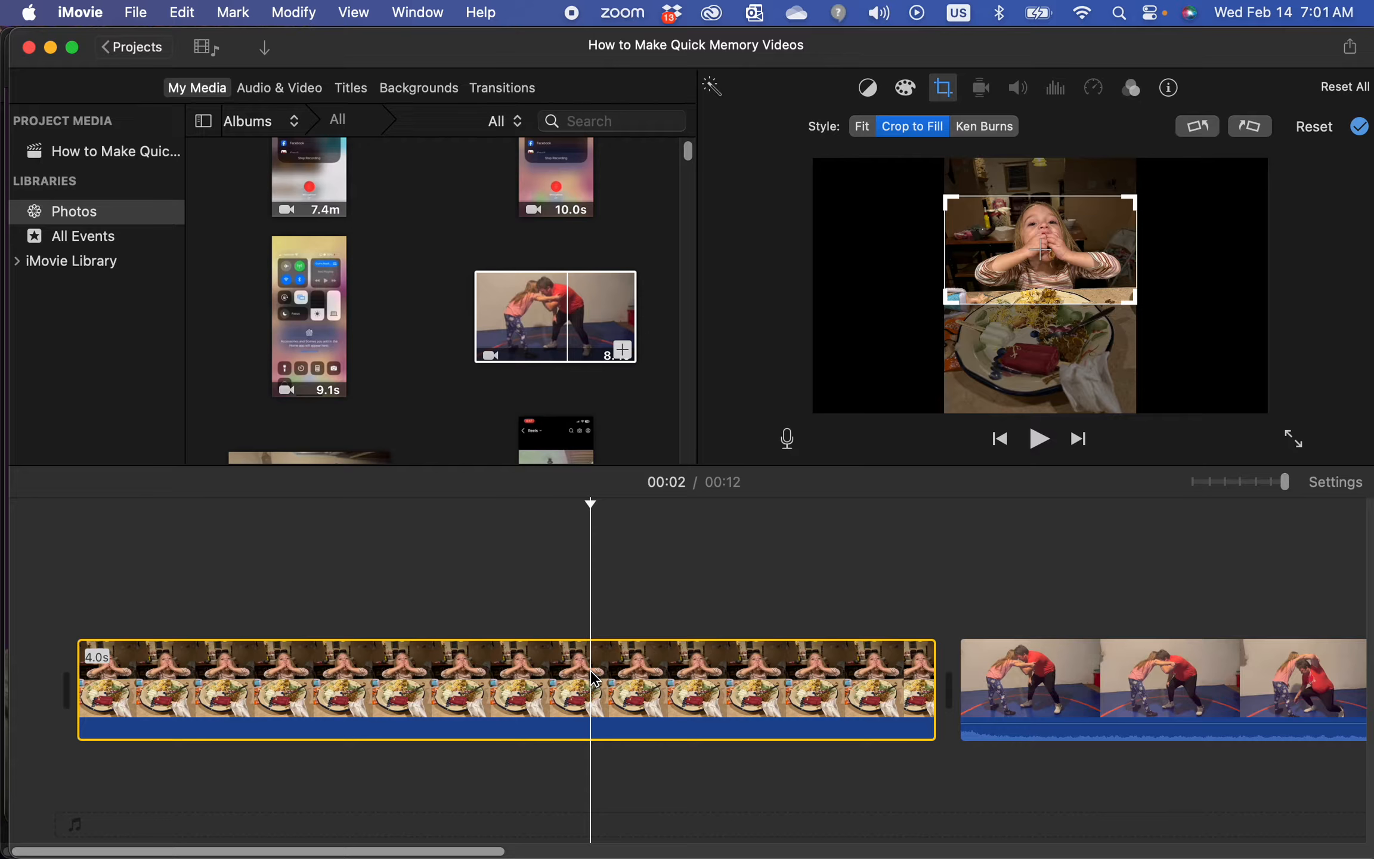
click(863, 127)
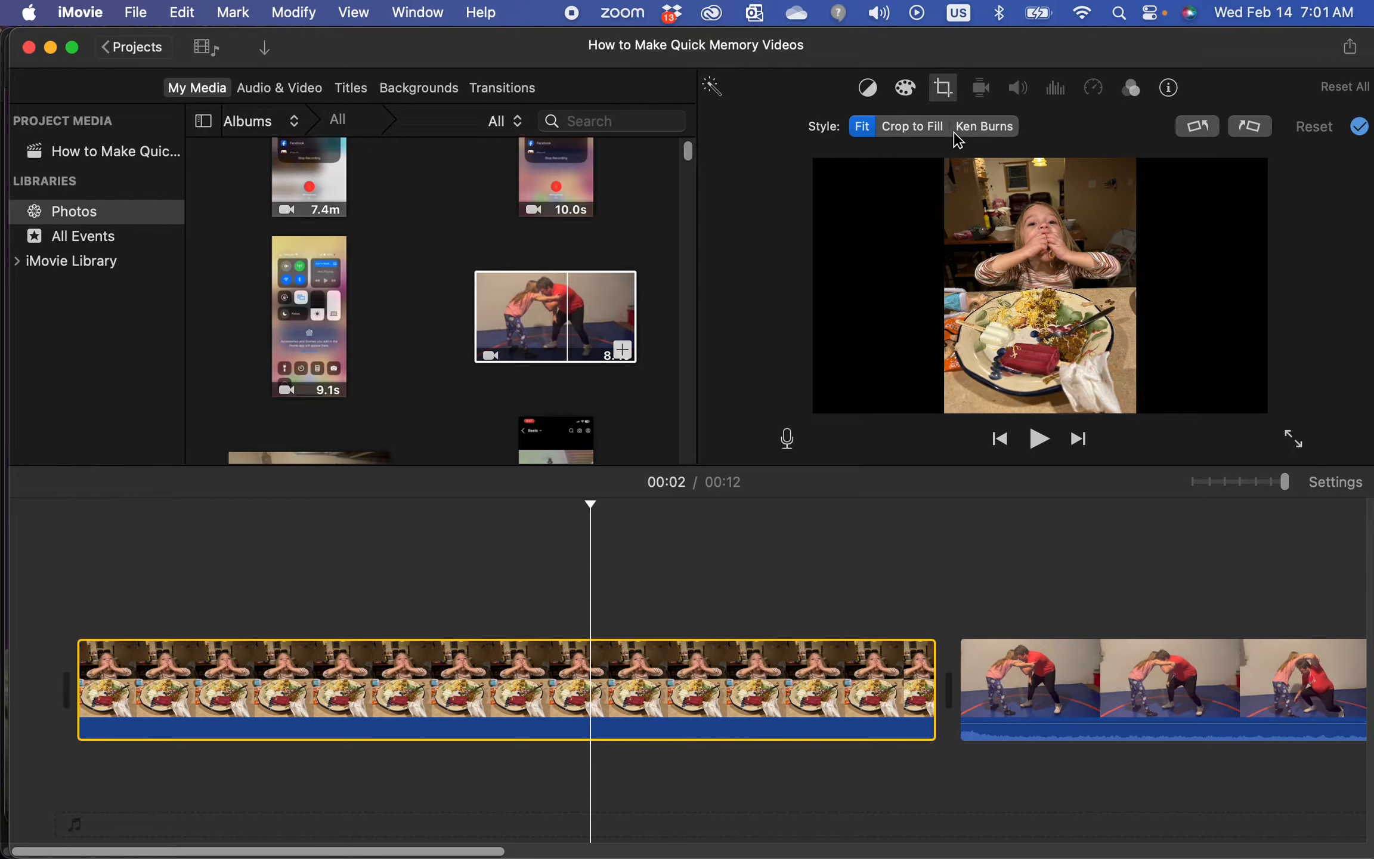
click(990, 134)
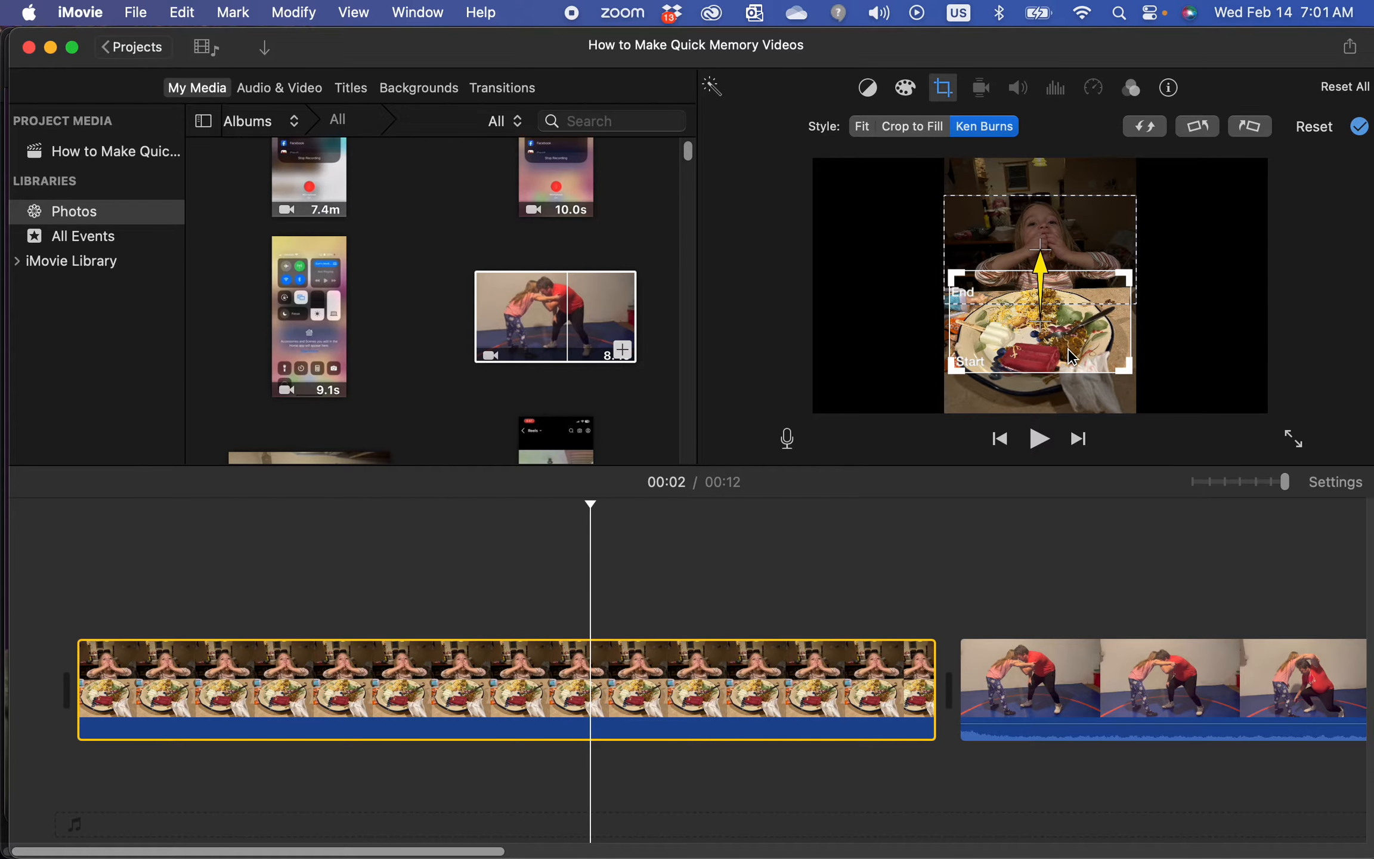
drag(1010, 361, 1010, 285)
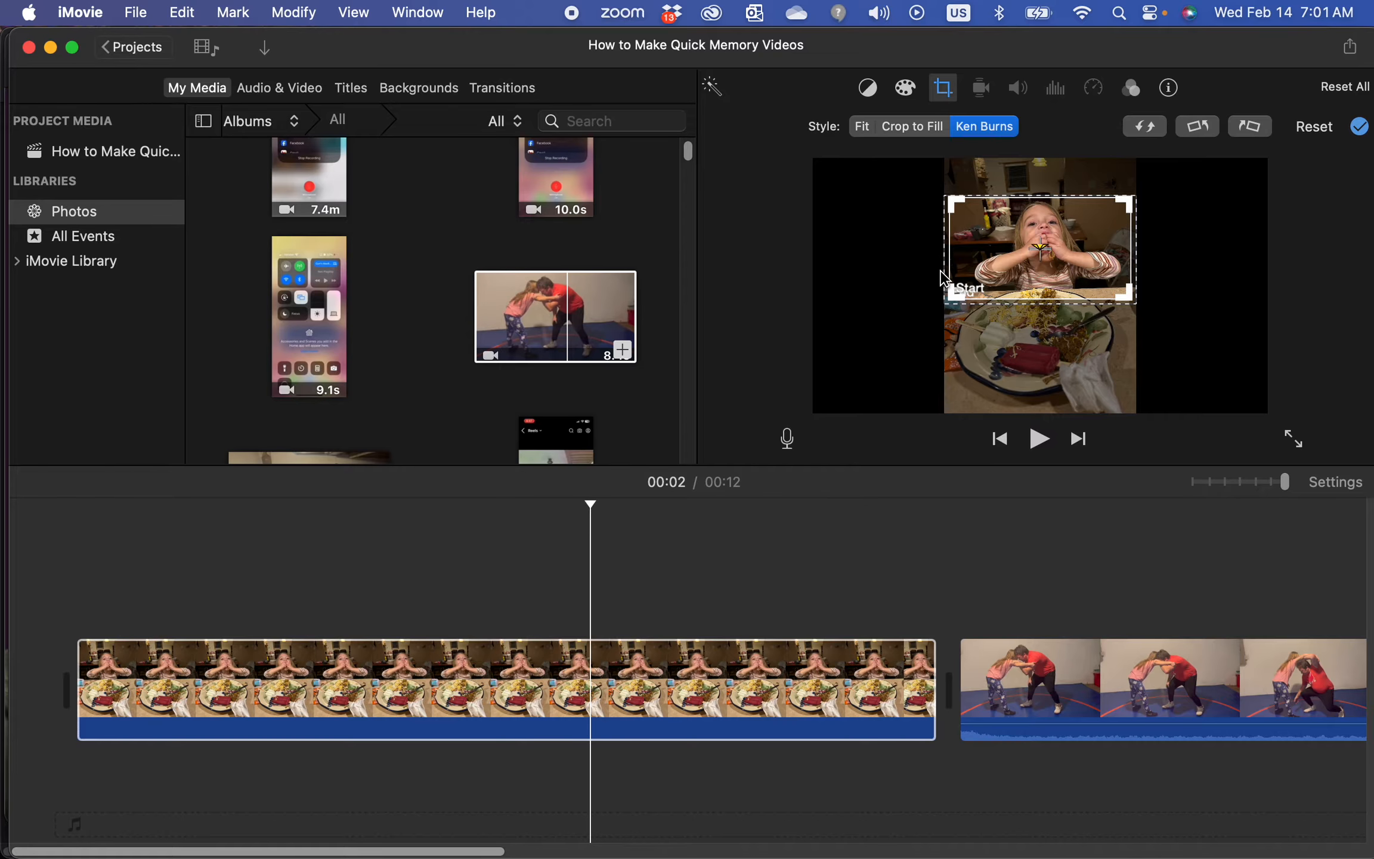
click(950, 280)
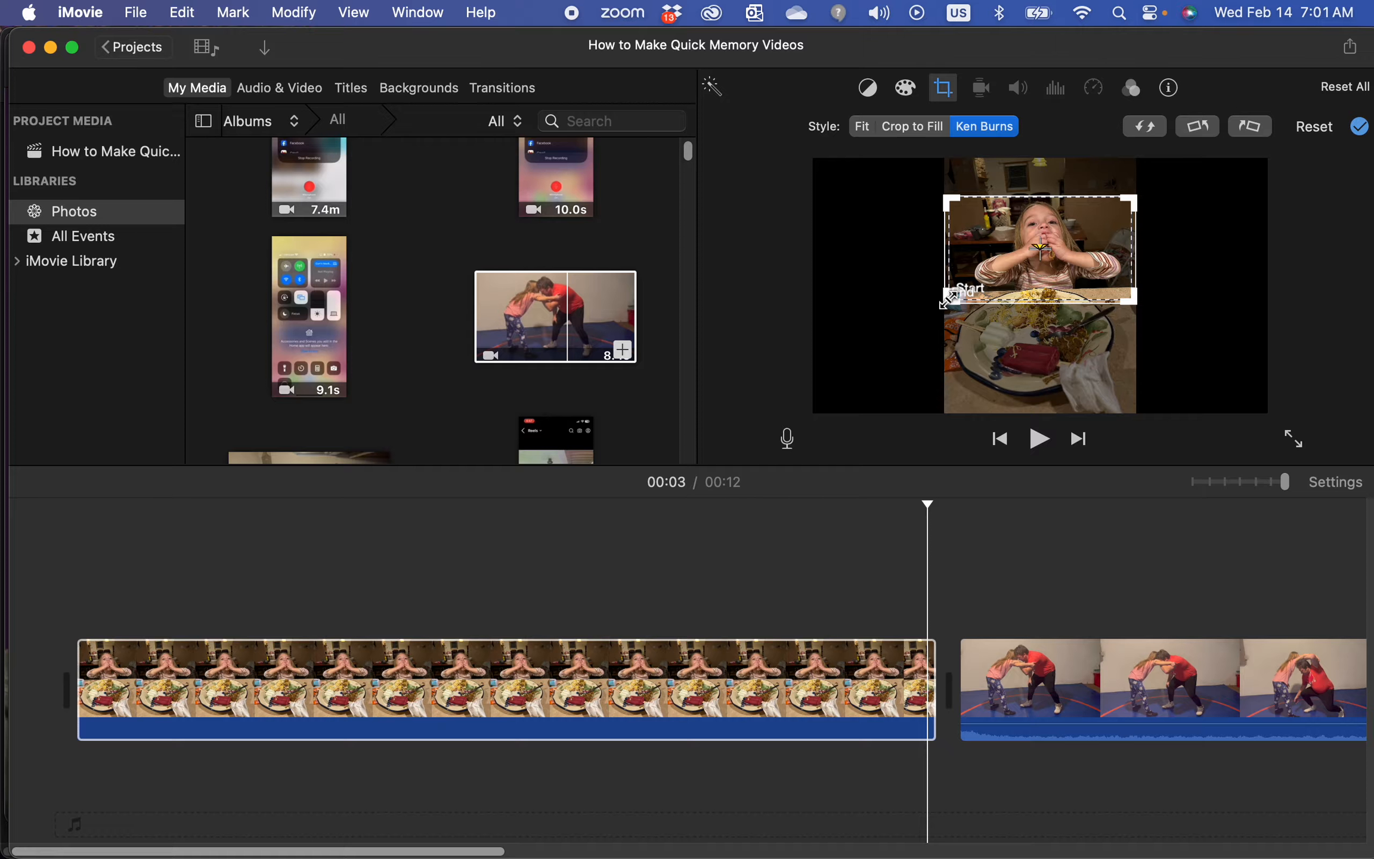
drag(951, 298, 1051, 241)
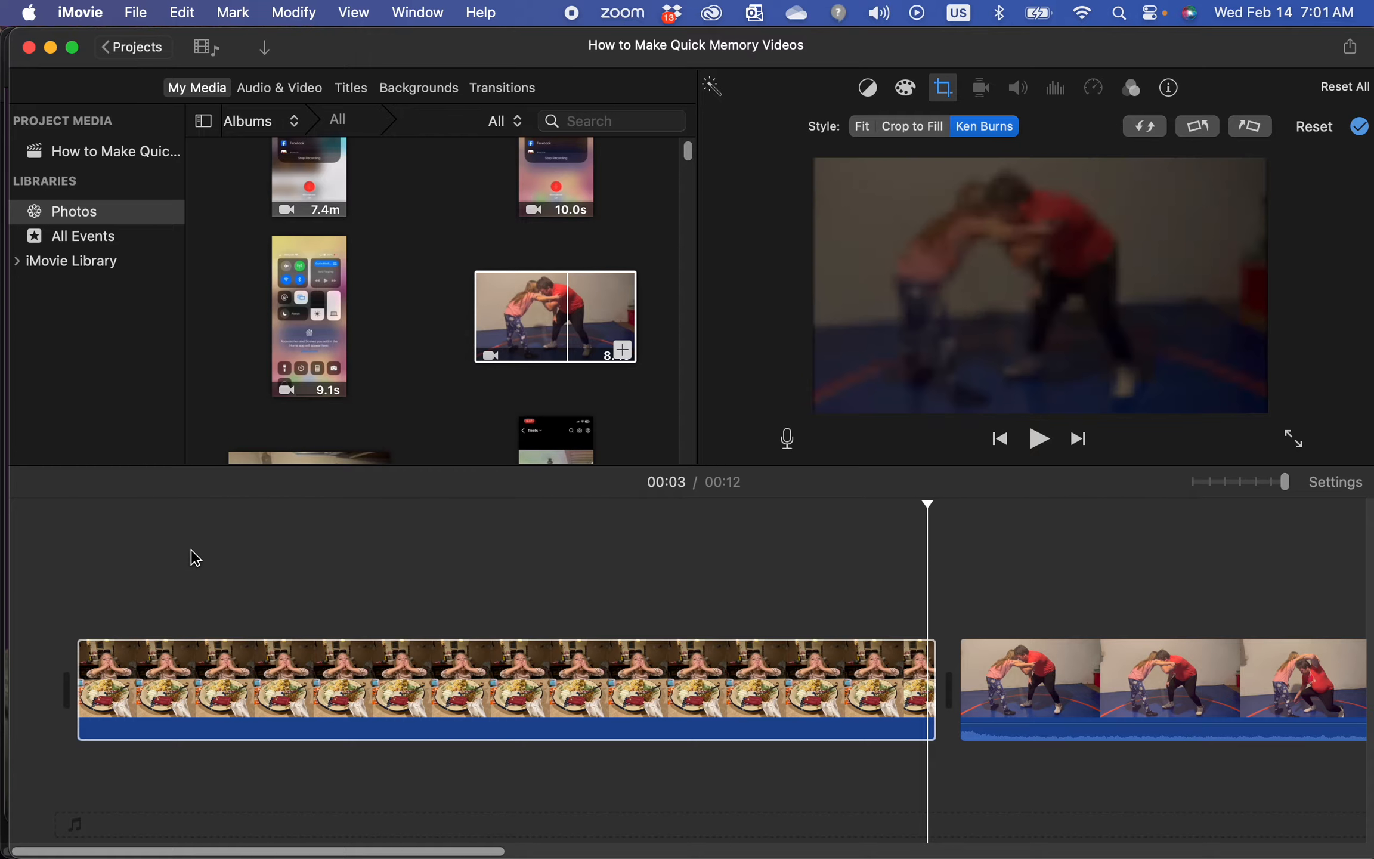
Play the project from the beginning to preview the Ken Burns effect
click(192, 555)
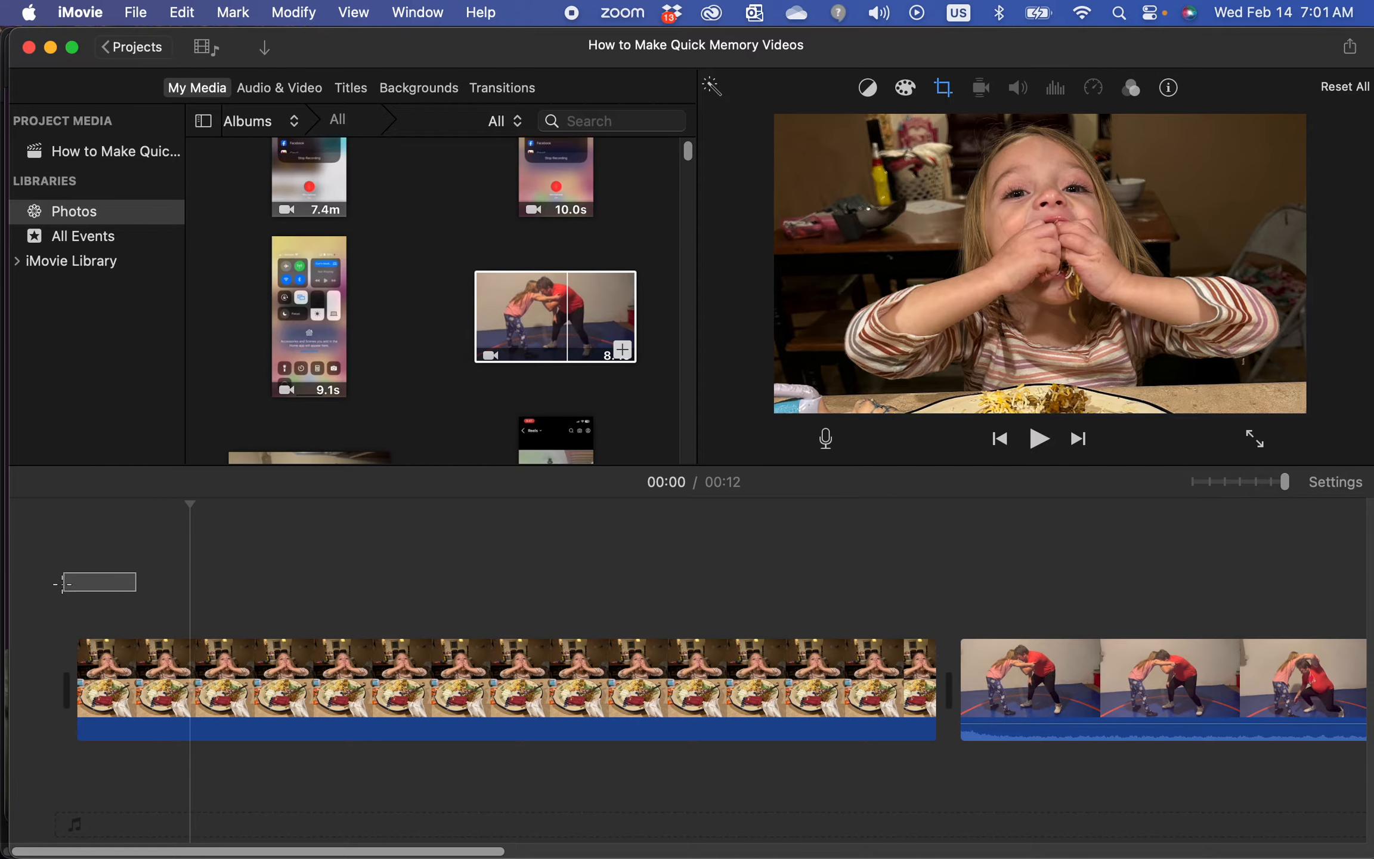
click(100, 531)
click(81, 531)
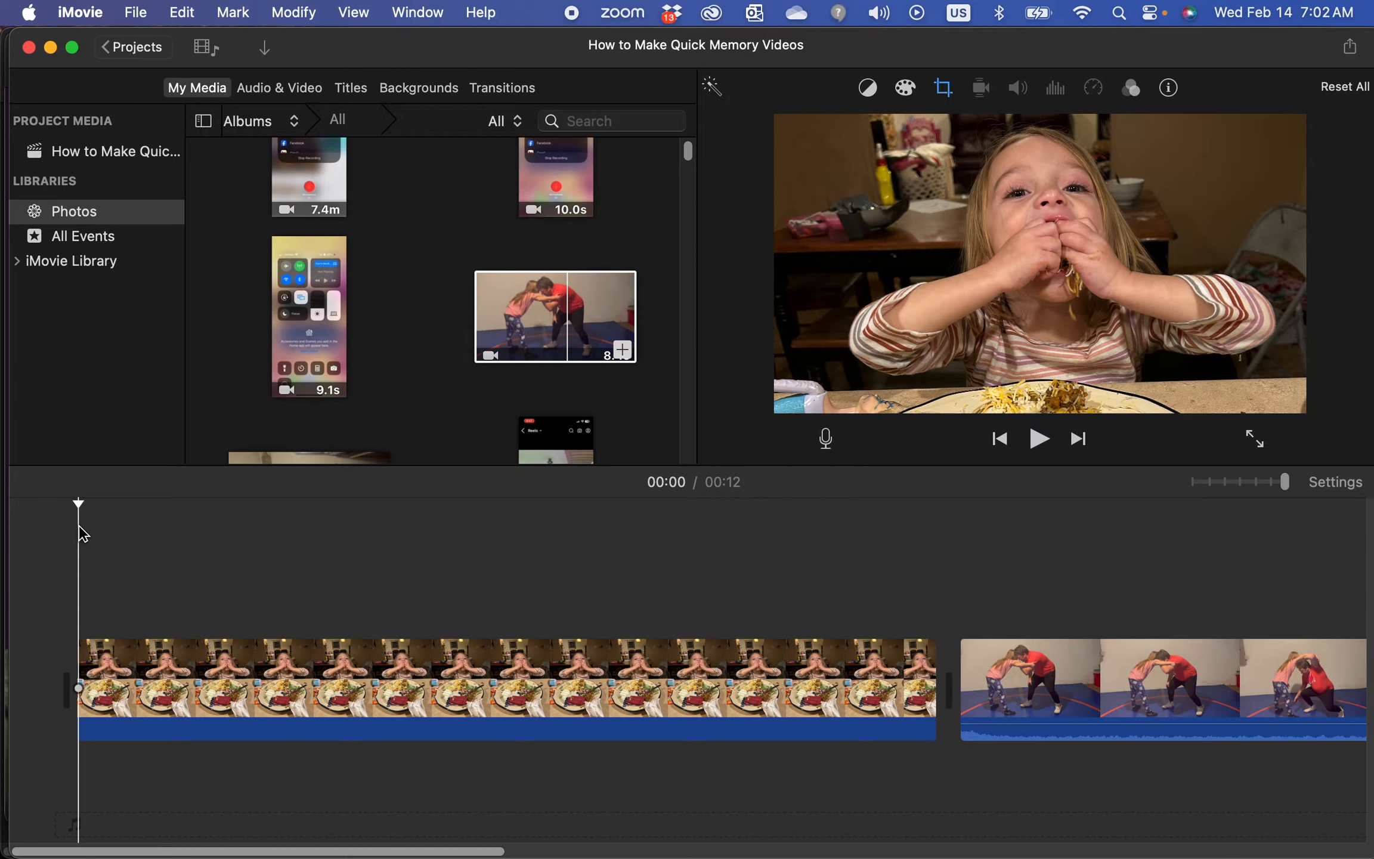
key(space)
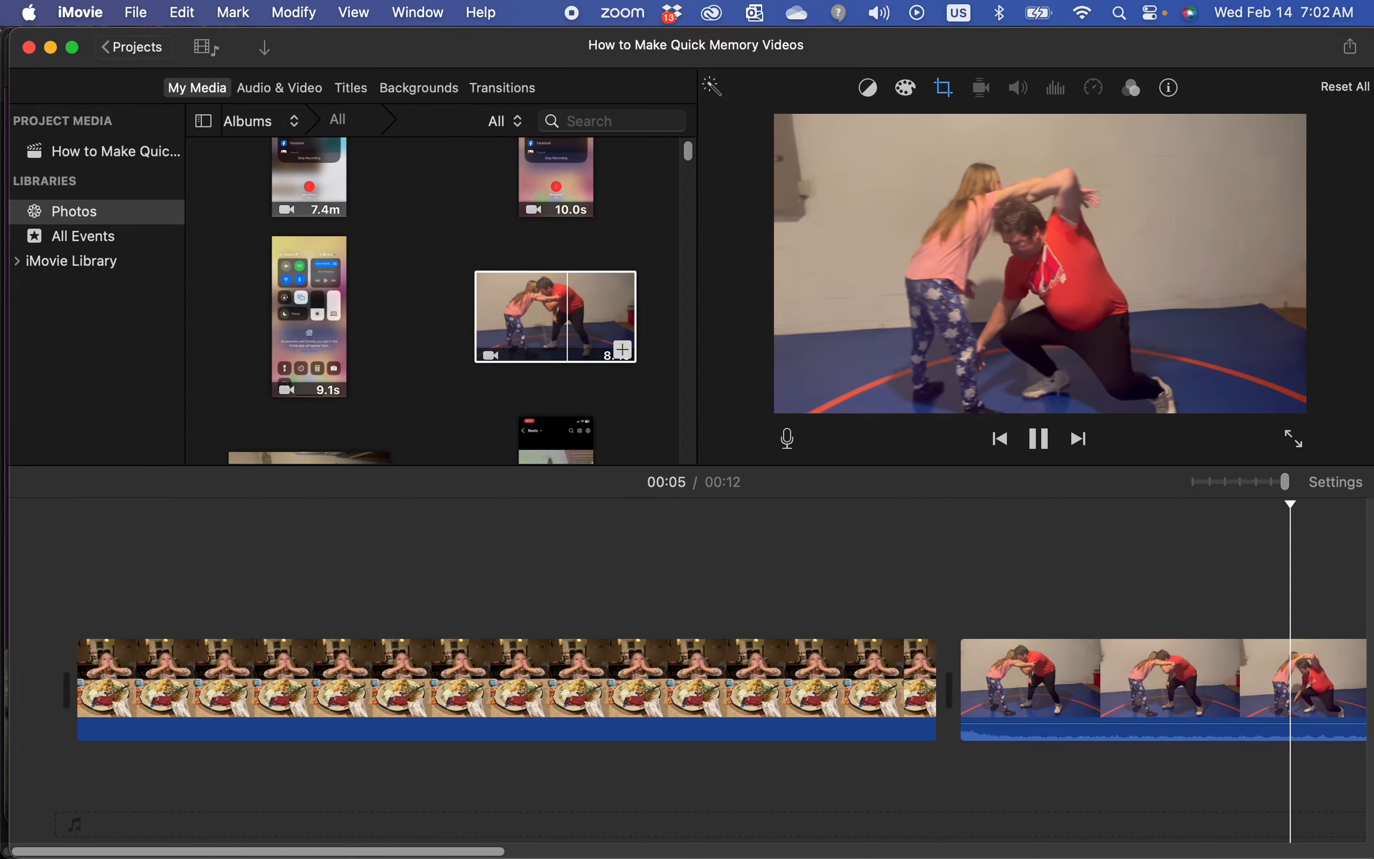
key(space)
Select the wrestling clip and apply the Ken Burns crop style to it
scroll(1008, 723, right, 5)
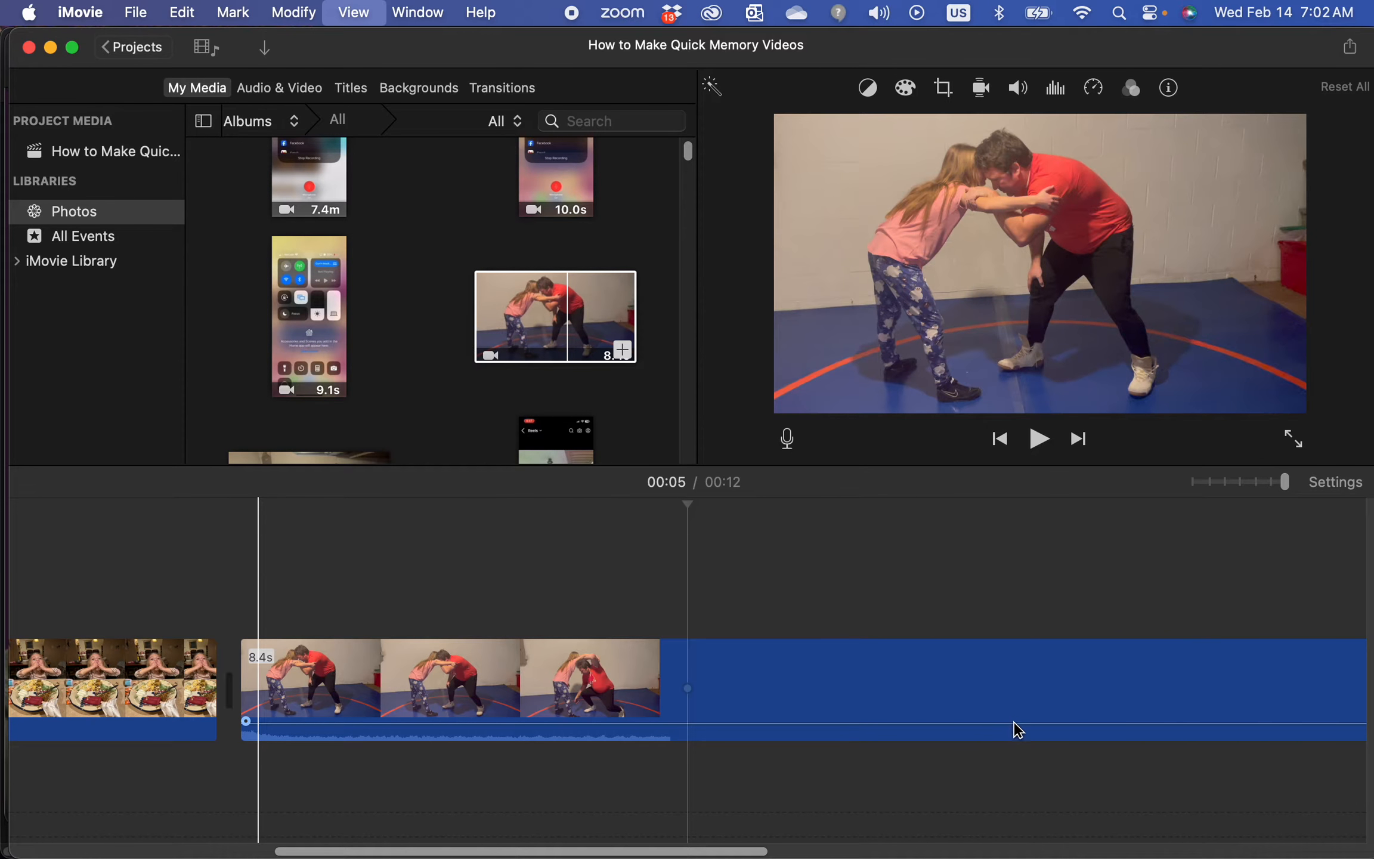
drag(1008, 704, 1025, 737)
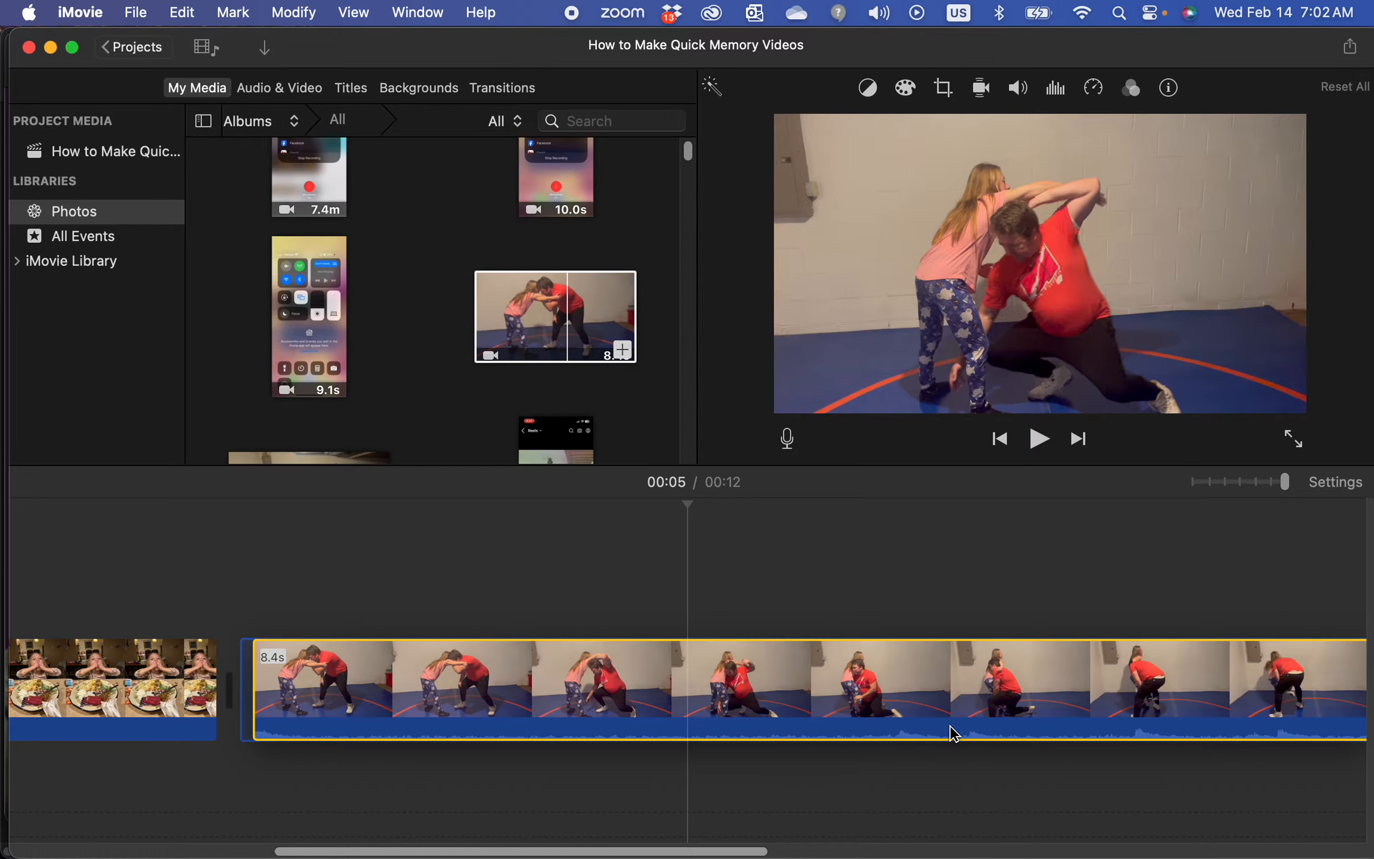
drag(932, 724, 933, 747)
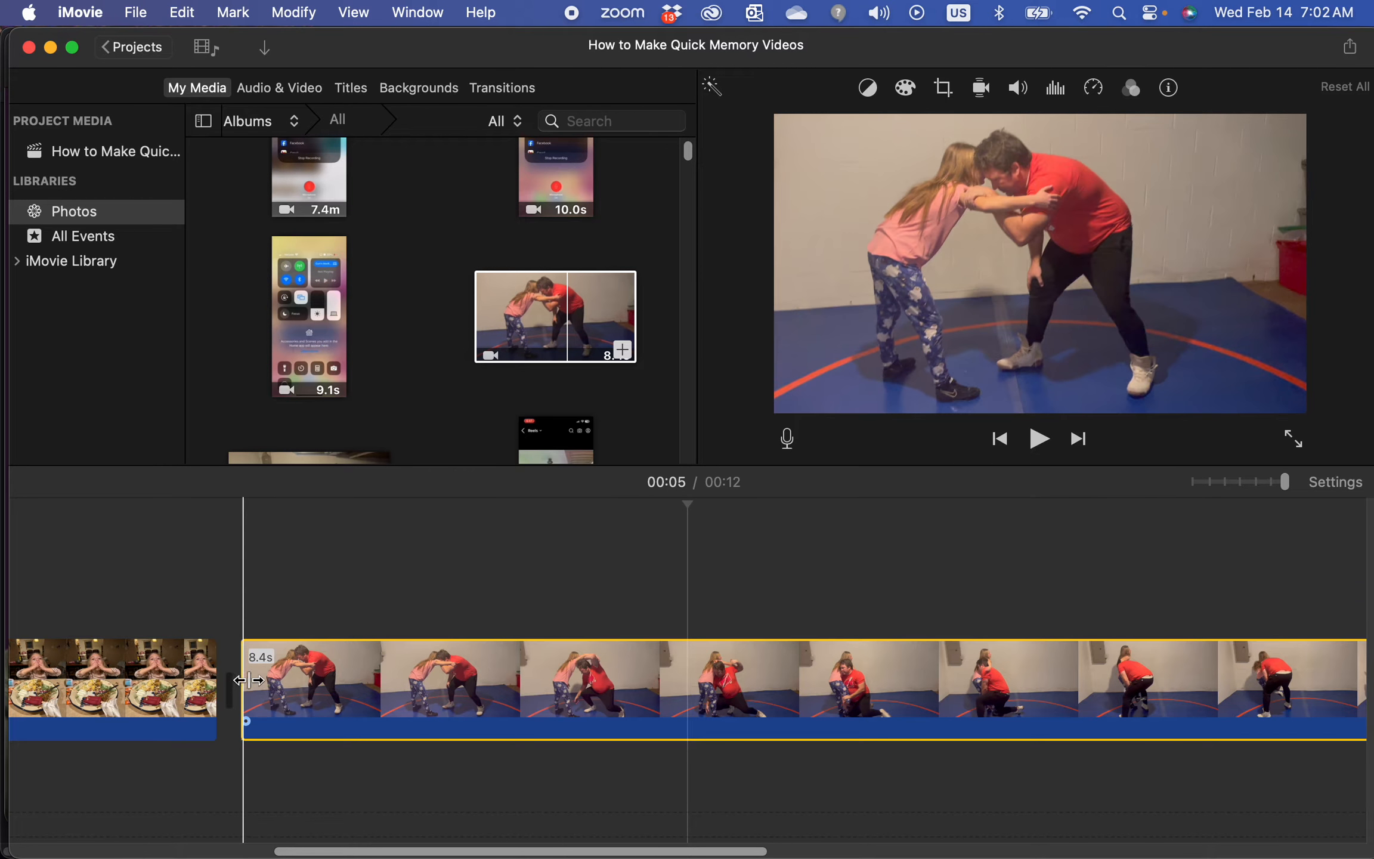
click(277, 692)
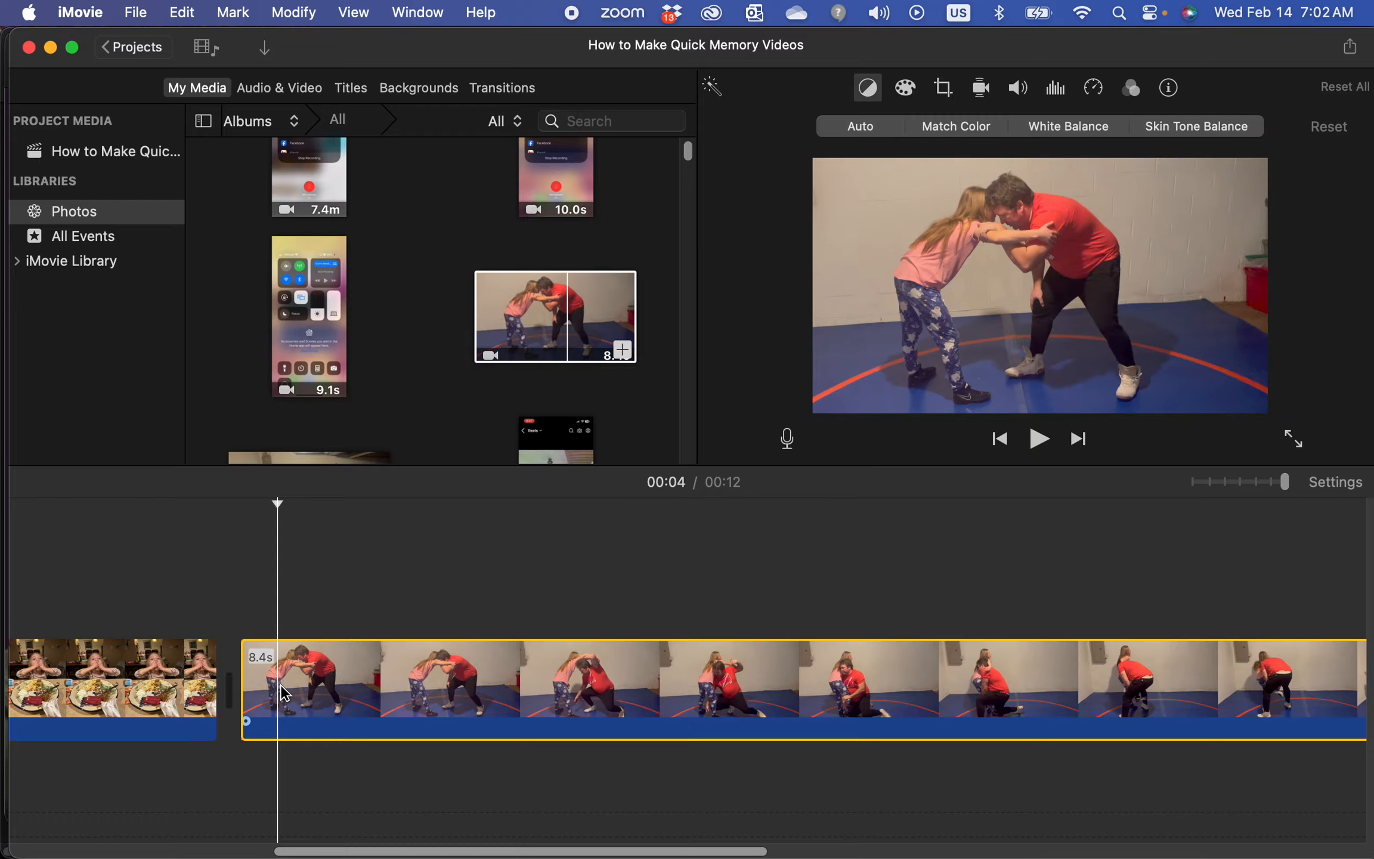
click(944, 90)
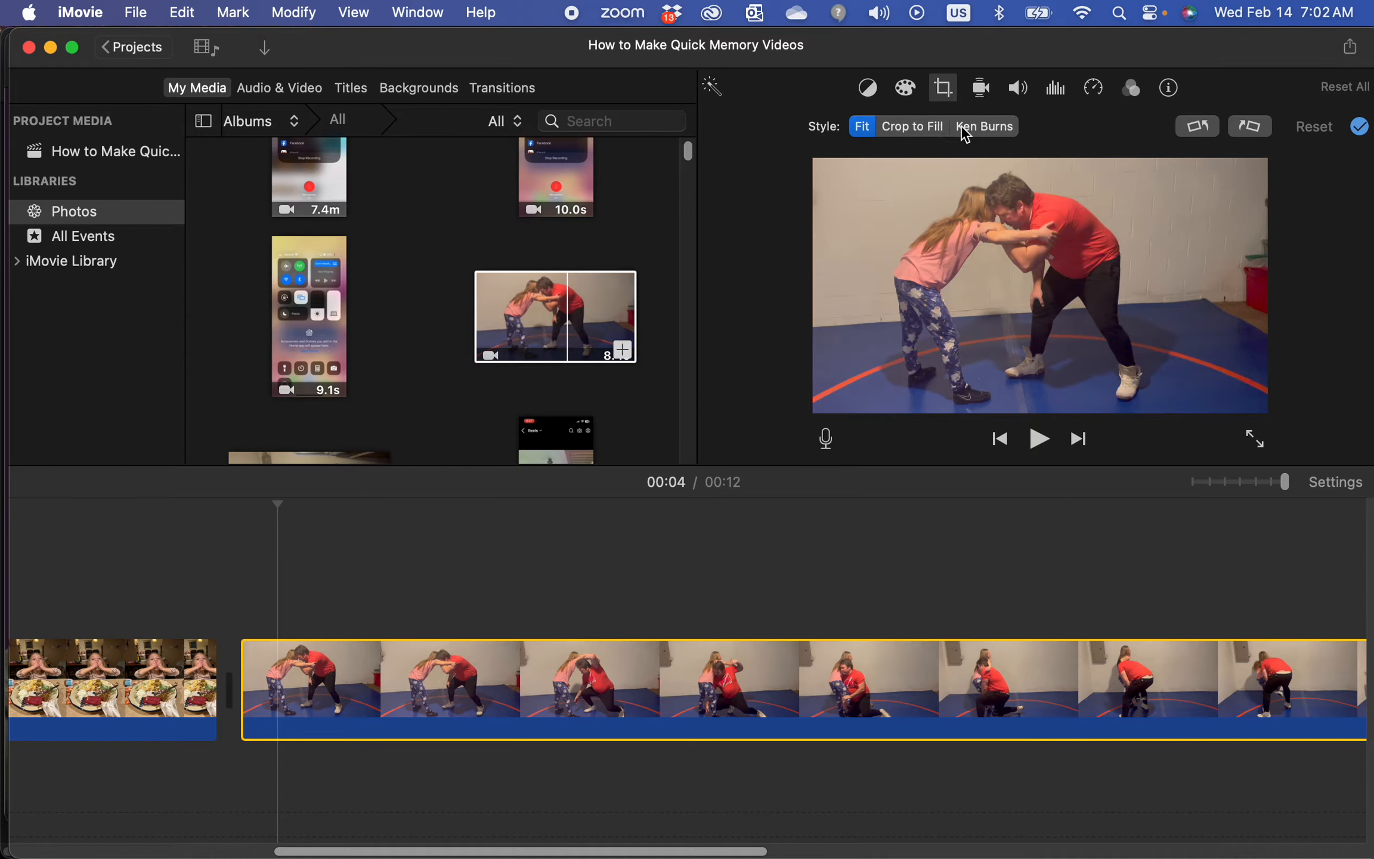
click(935, 133)
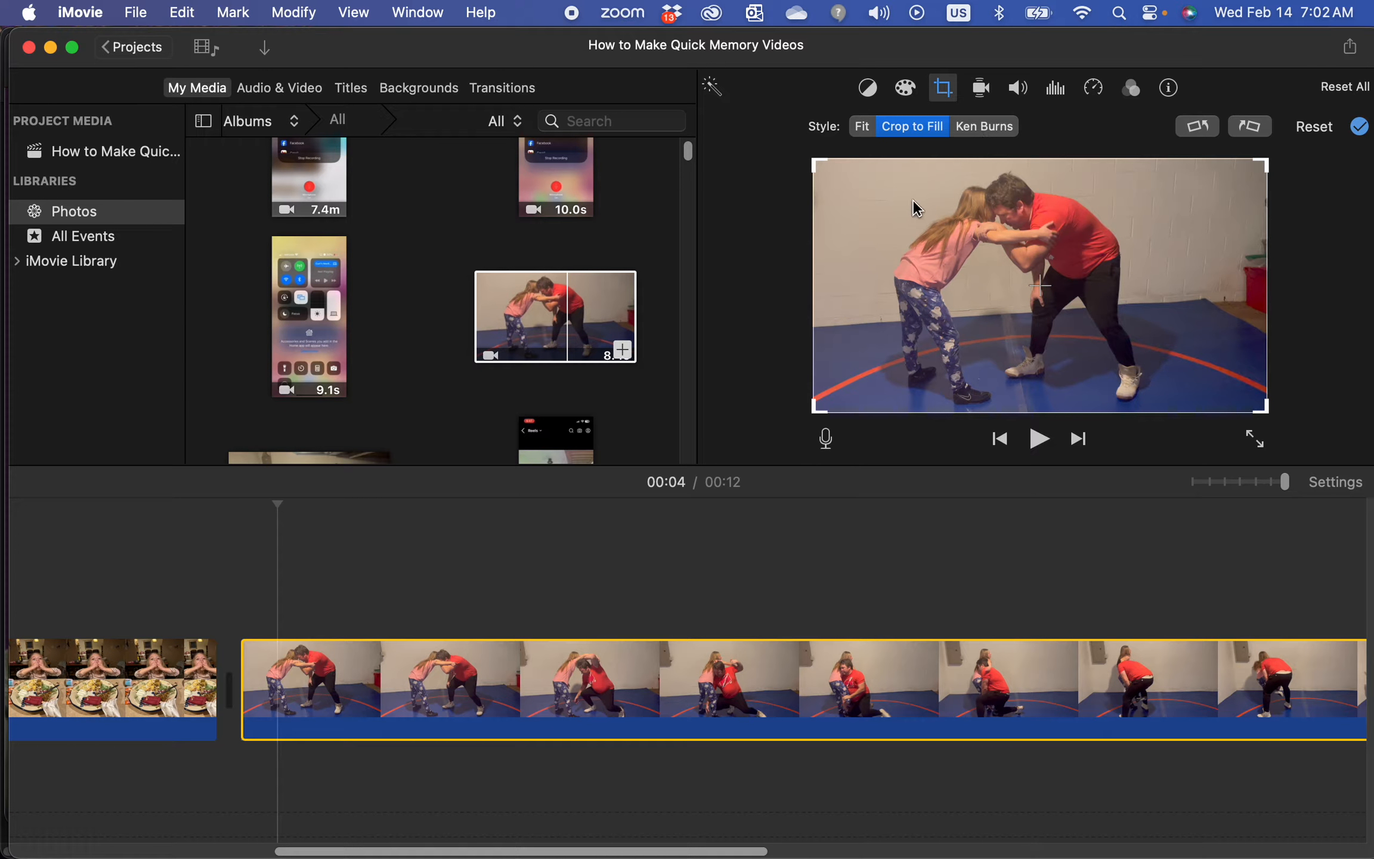
click(985, 126)
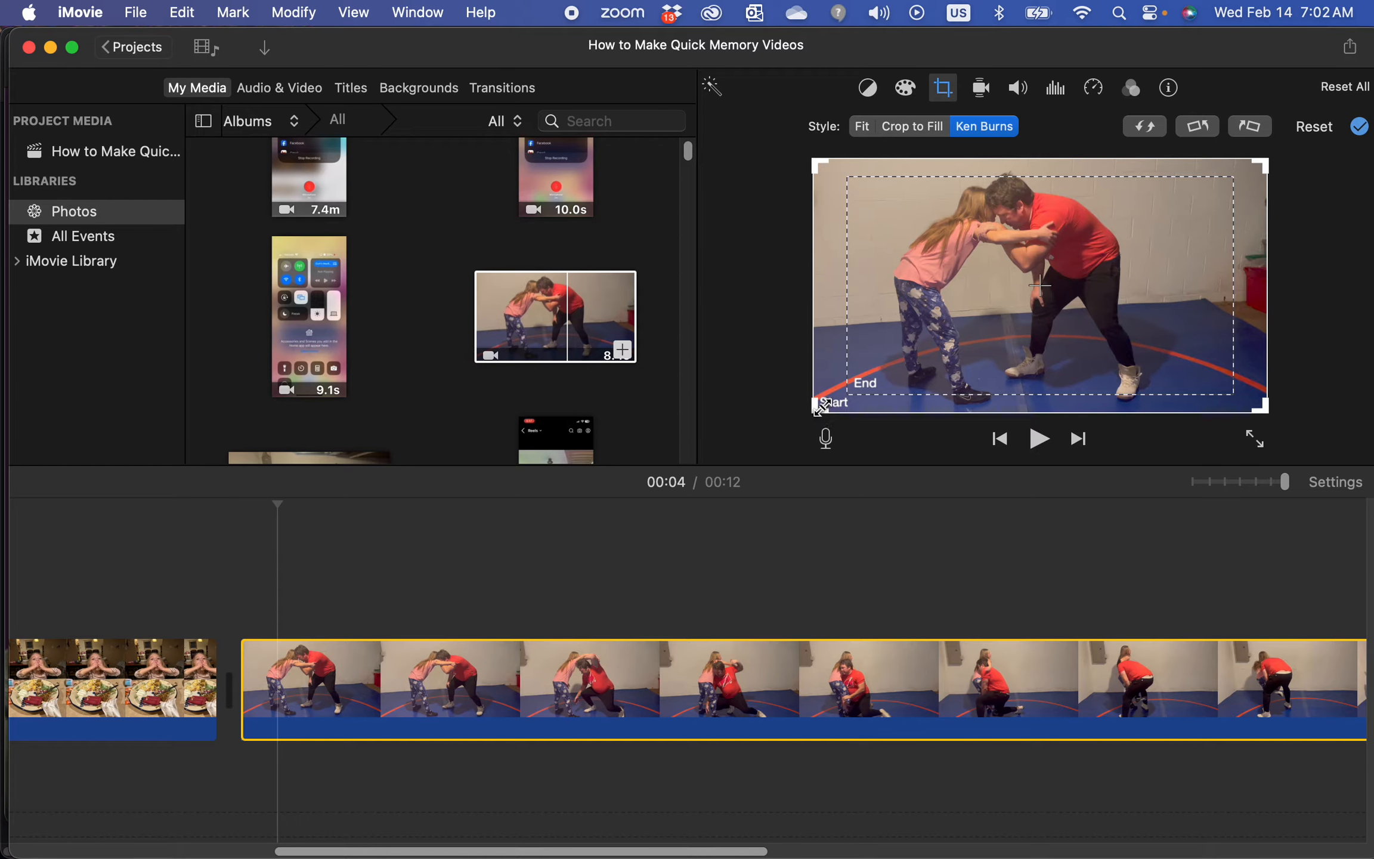
Inspect the Start and End frames of the wrestling clip's Ken Burns effect
click(830, 365)
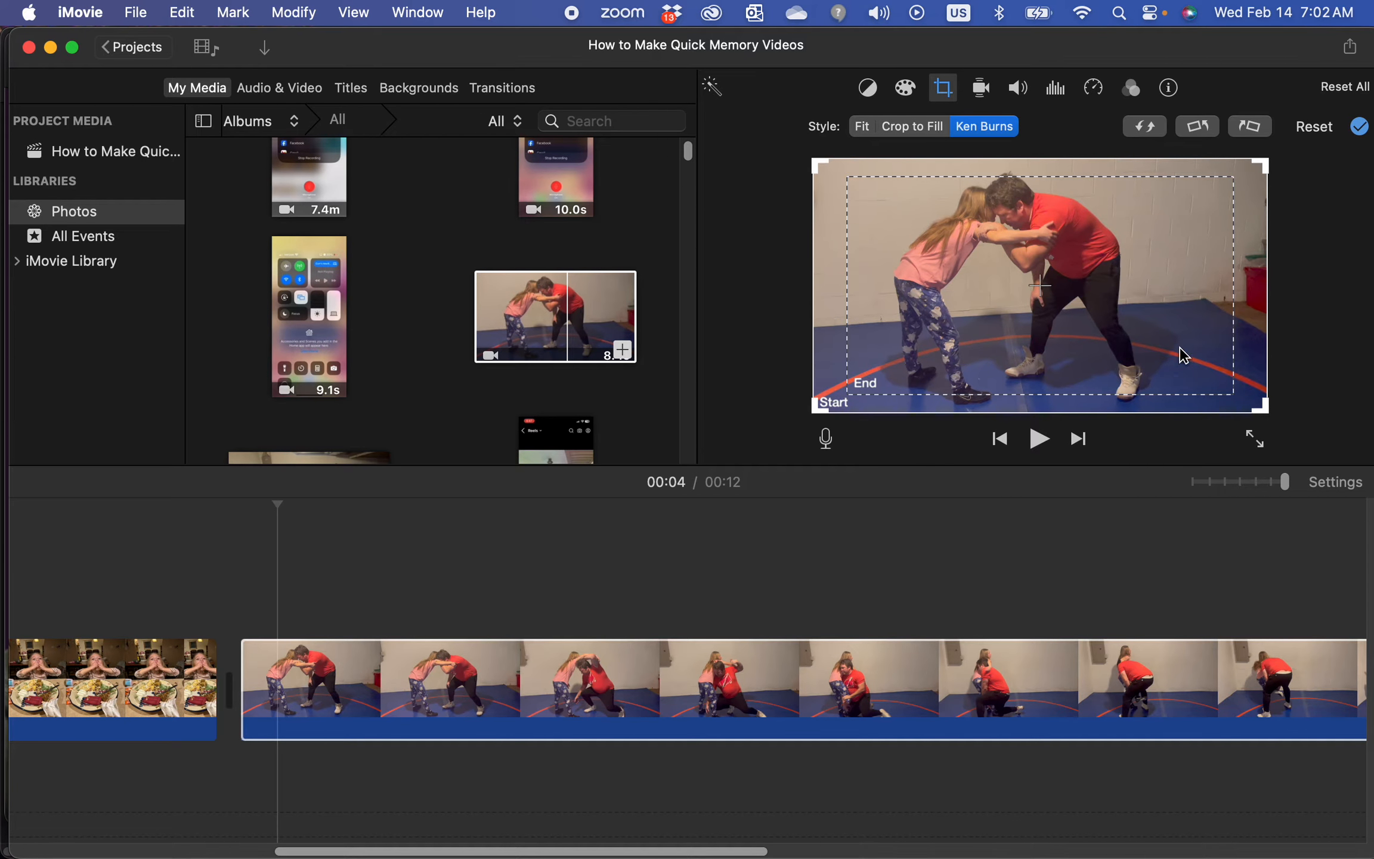
click(864, 389)
click(861, 383)
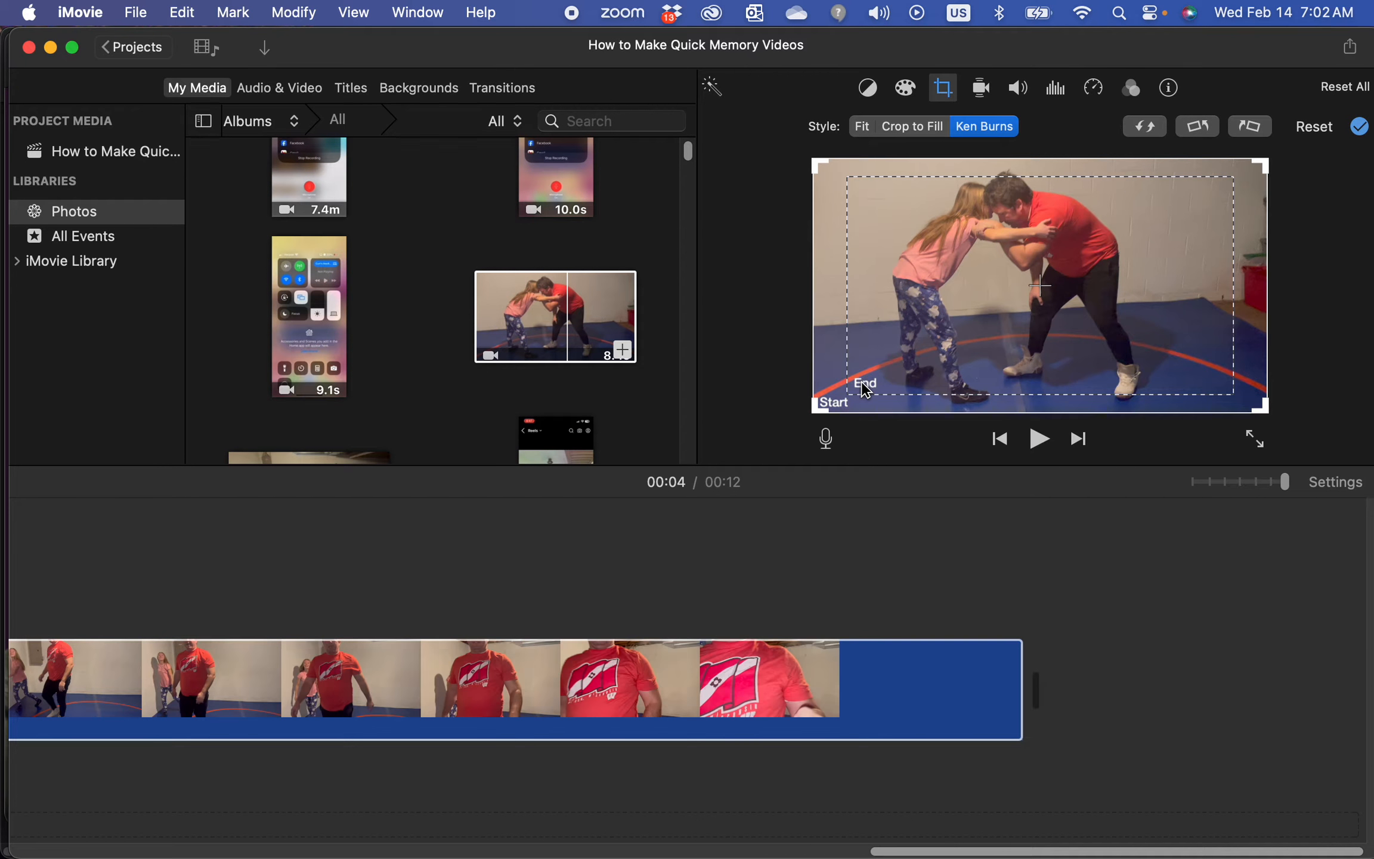
click(866, 388)
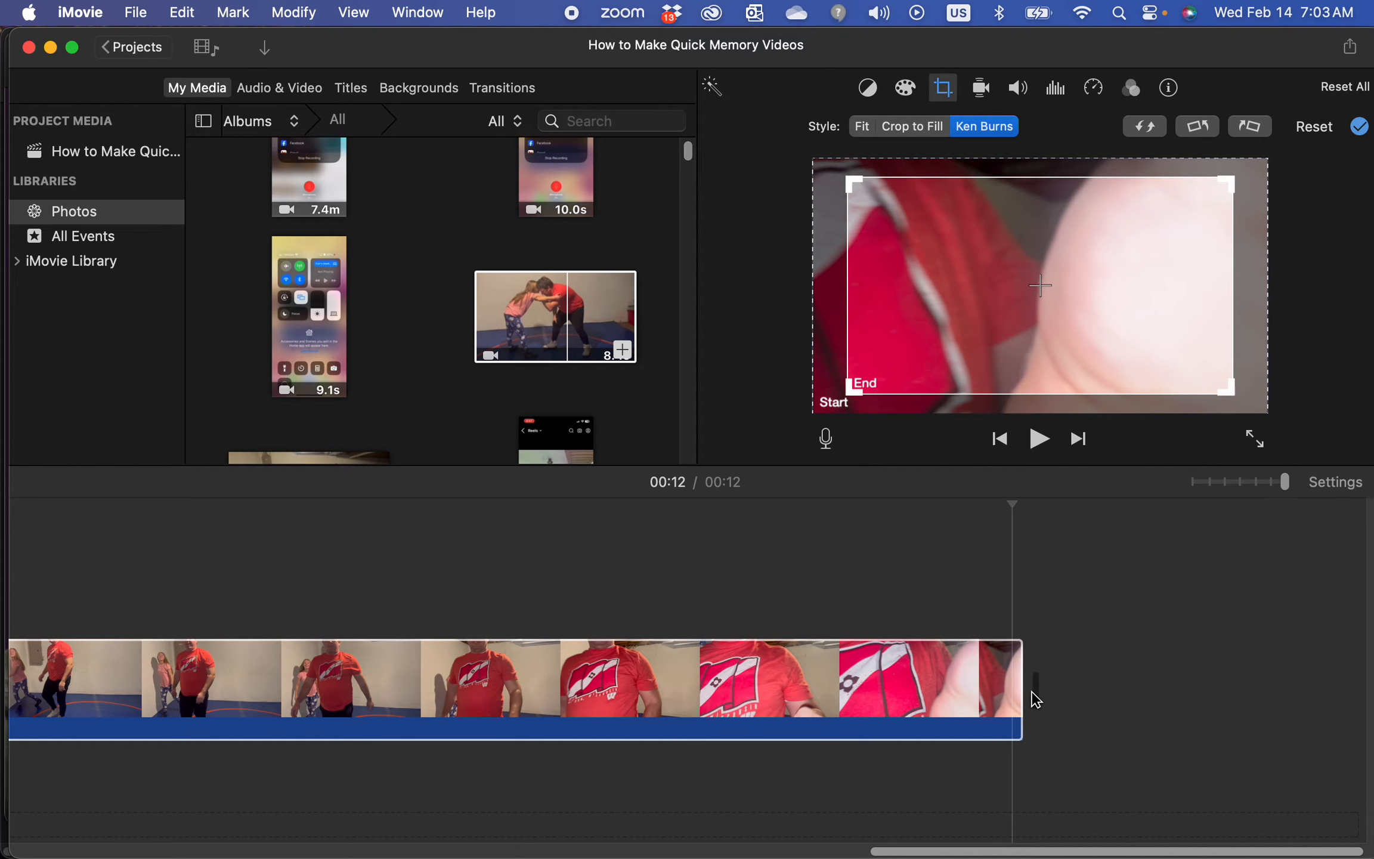
Trim the end of the wrestling clip to shorten it
drag(1020, 696, 684, 640)
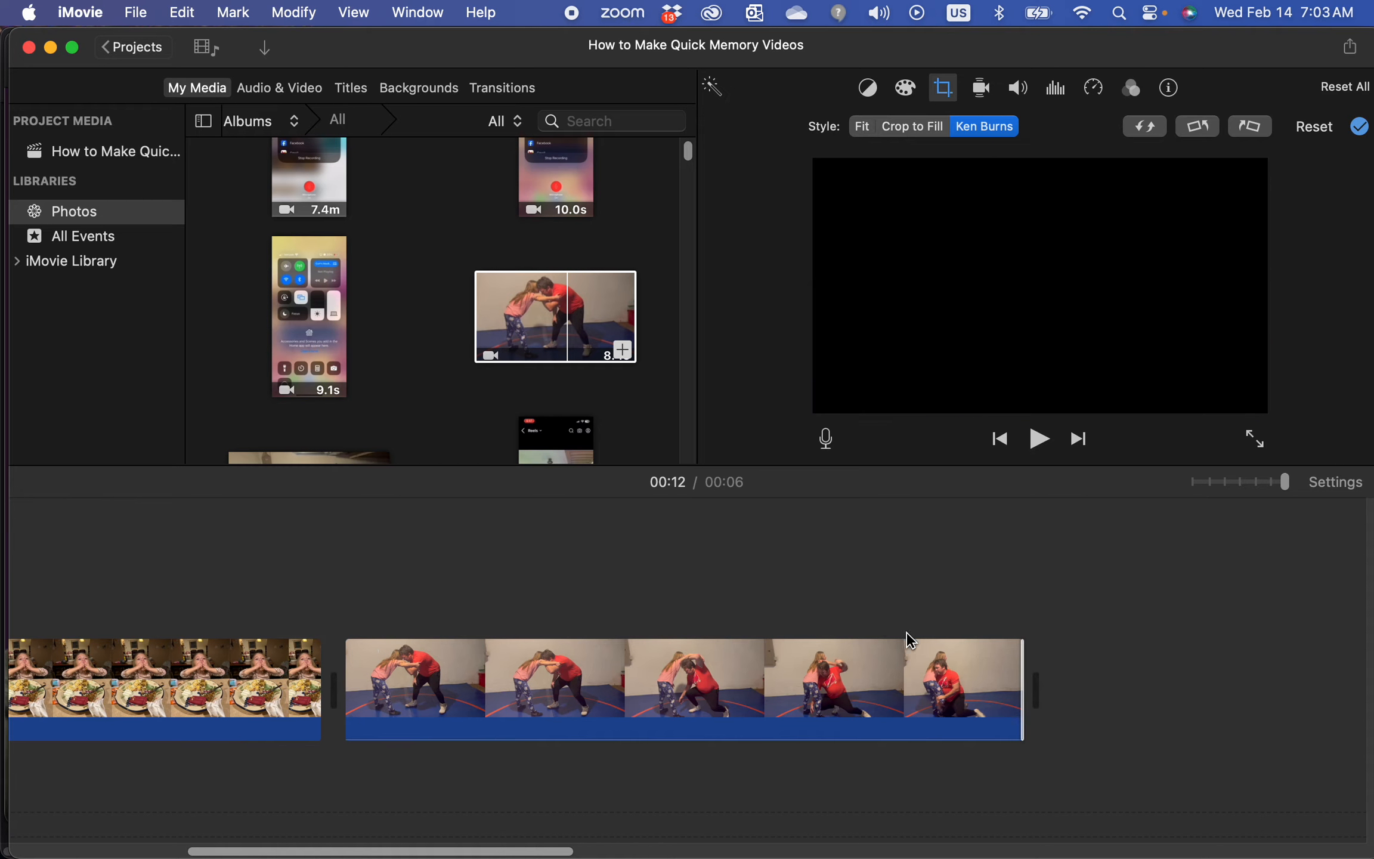
click(747, 692)
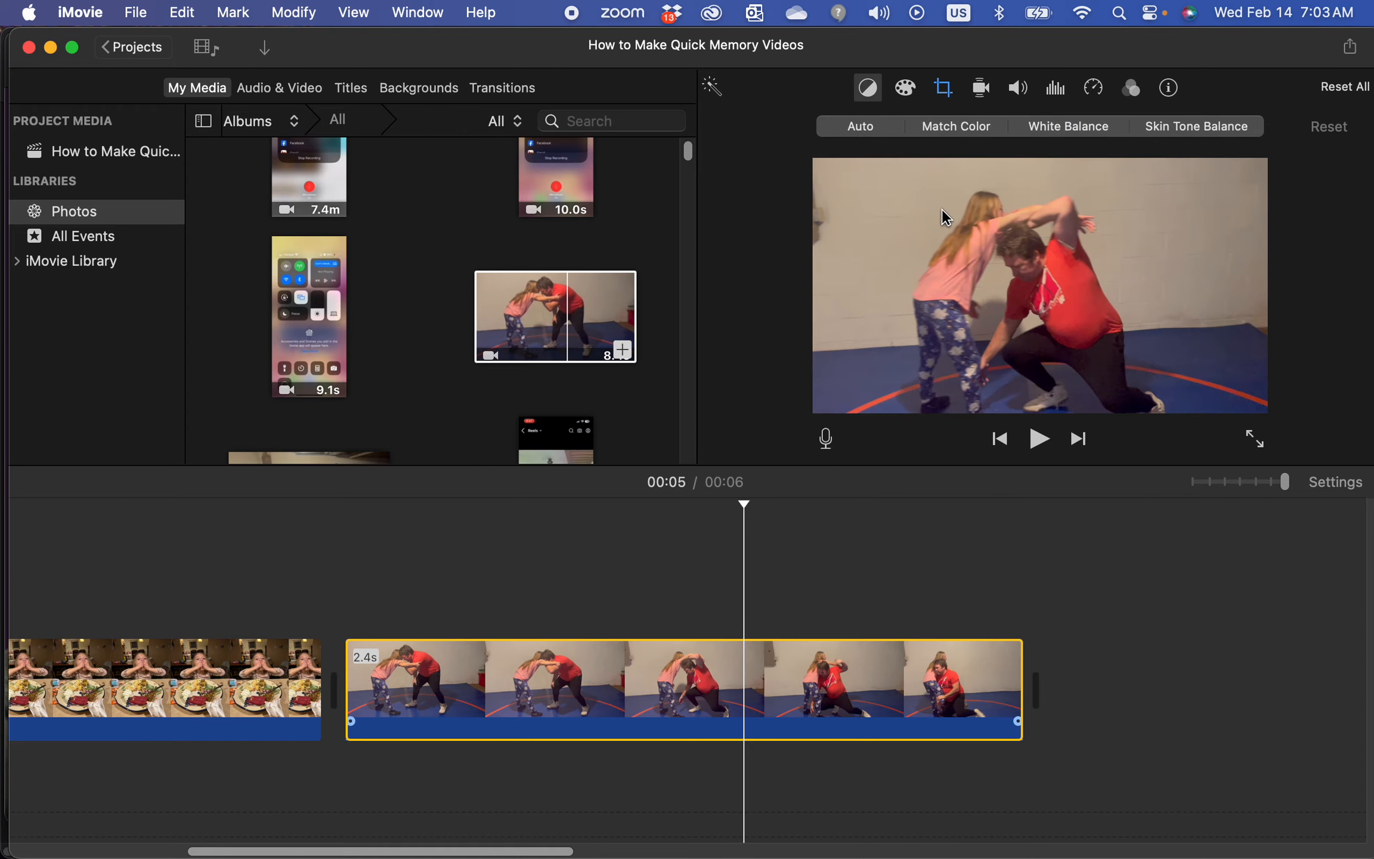
Shrink the wrestling clip's Ken Burns End frame, move it onto the wrestlers, and play the result
click(948, 95)
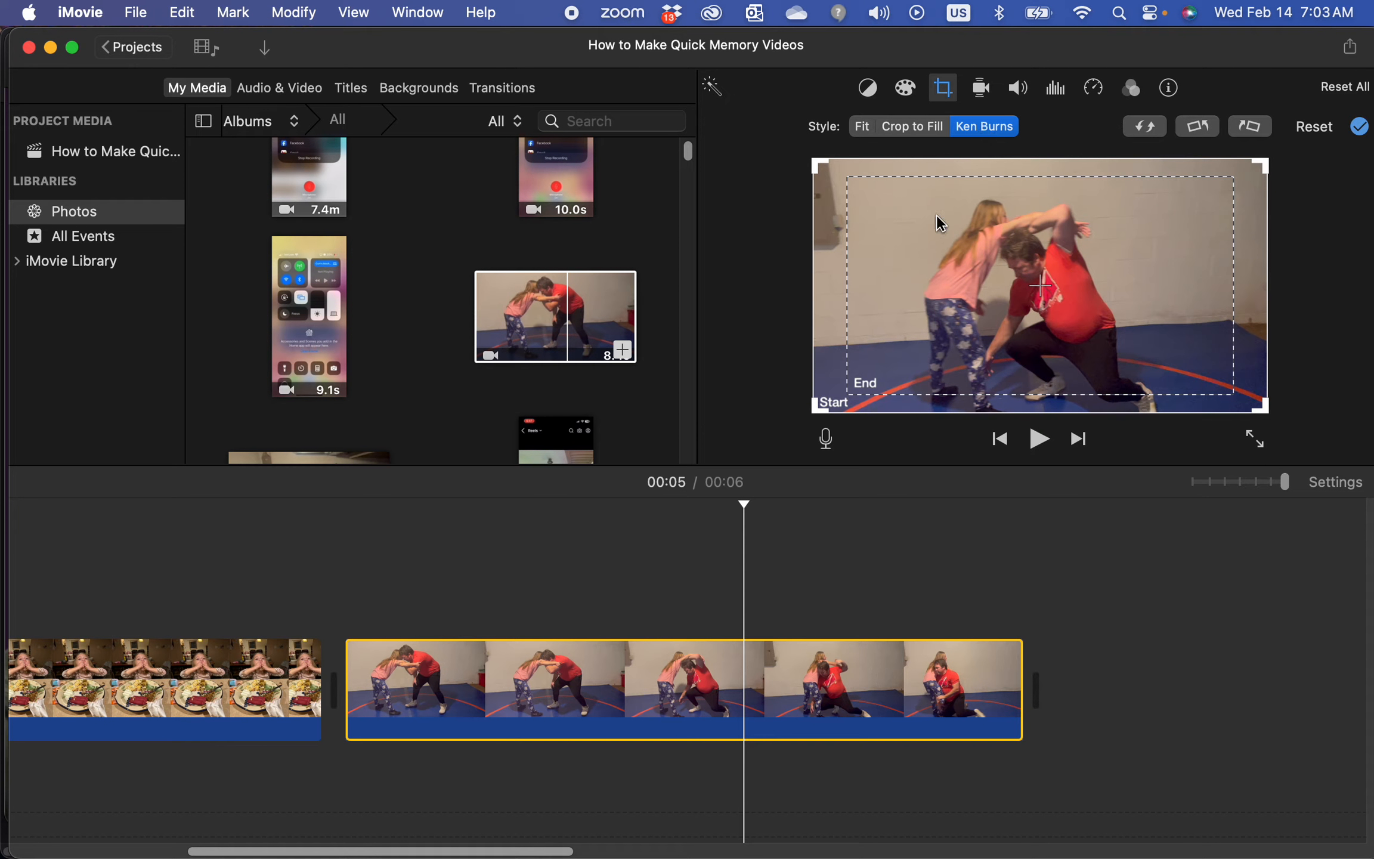
click(872, 391)
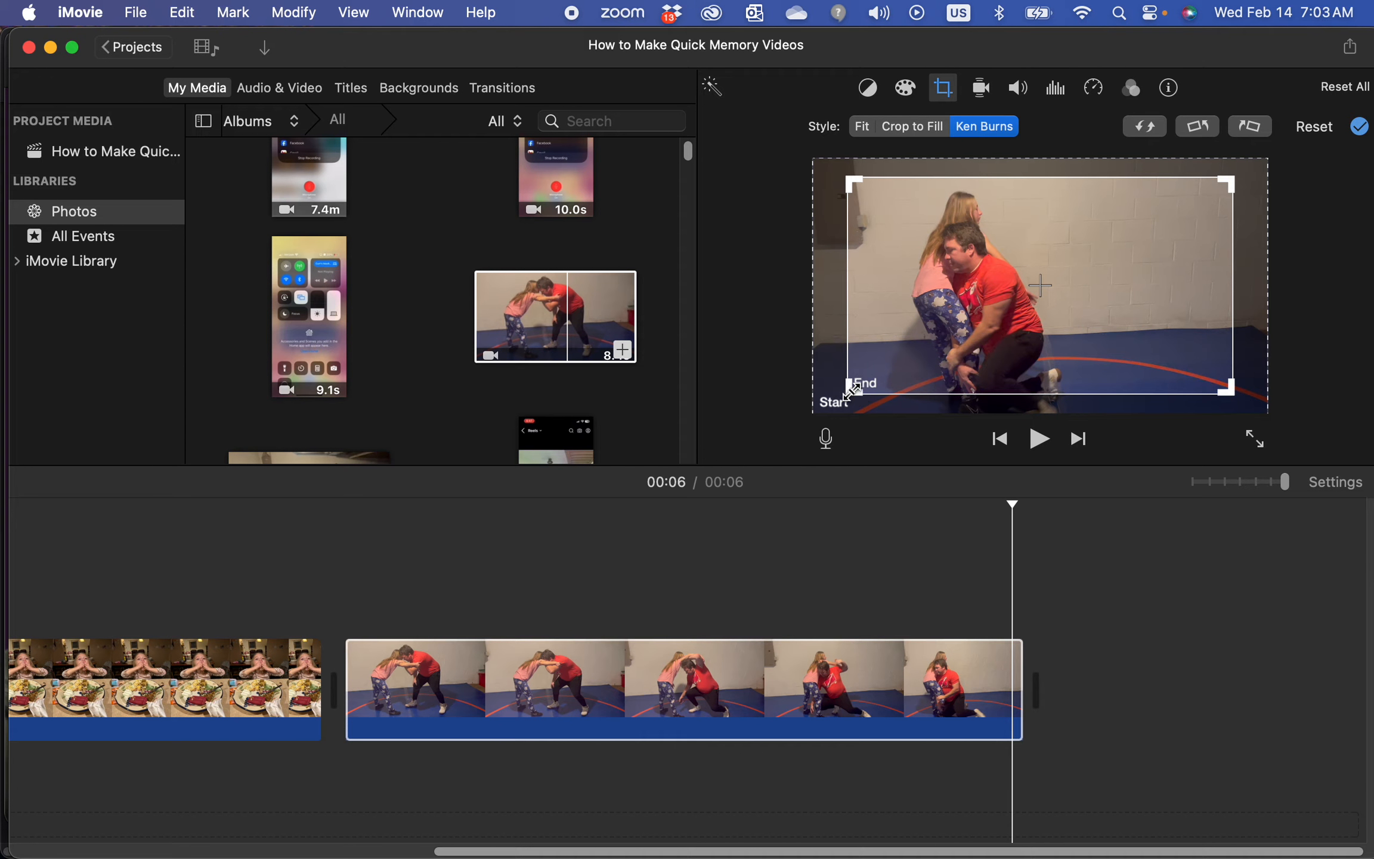
drag(850, 390, 1032, 304)
drag(1135, 270, 966, 303)
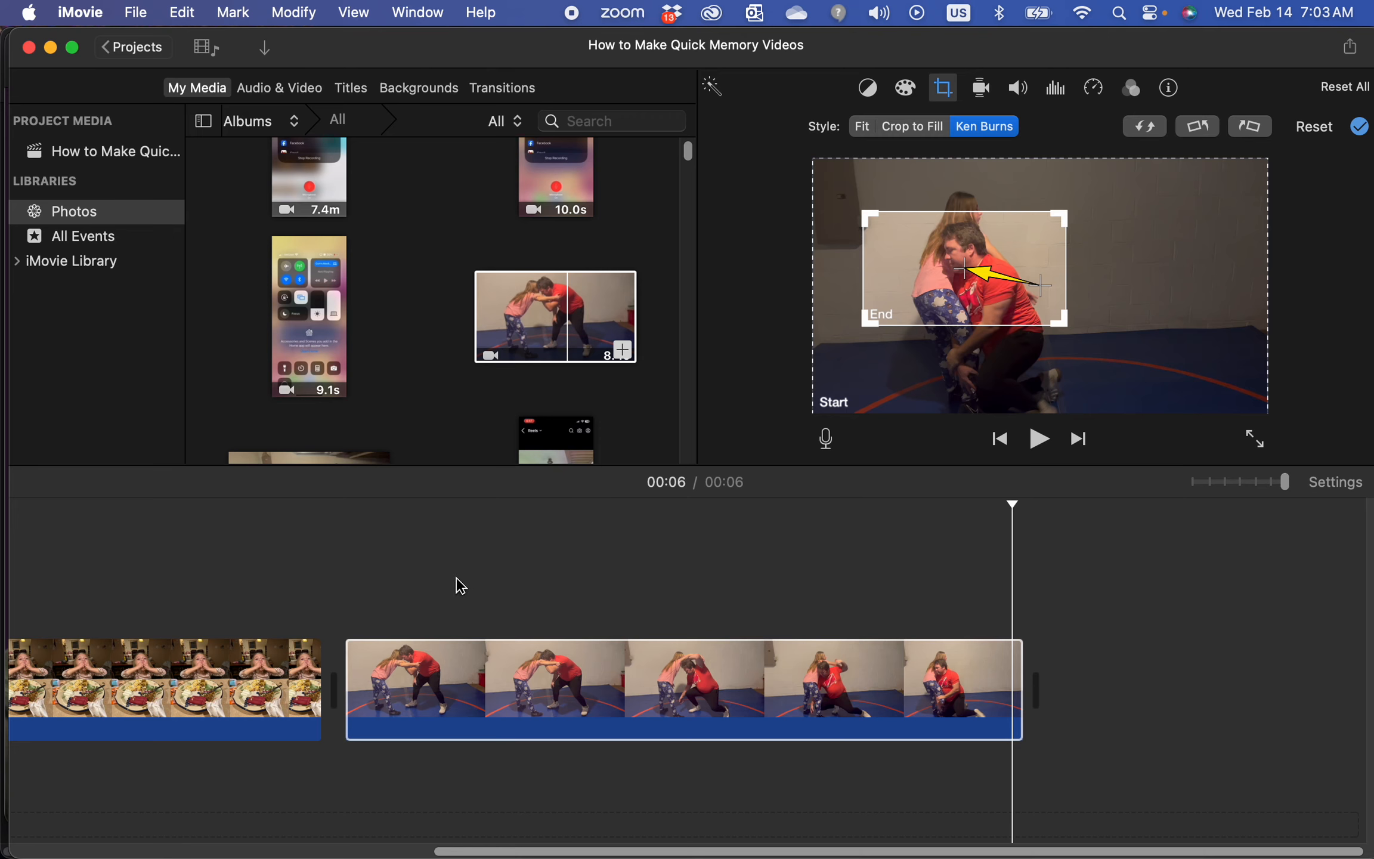
click(354, 566)
key(space)
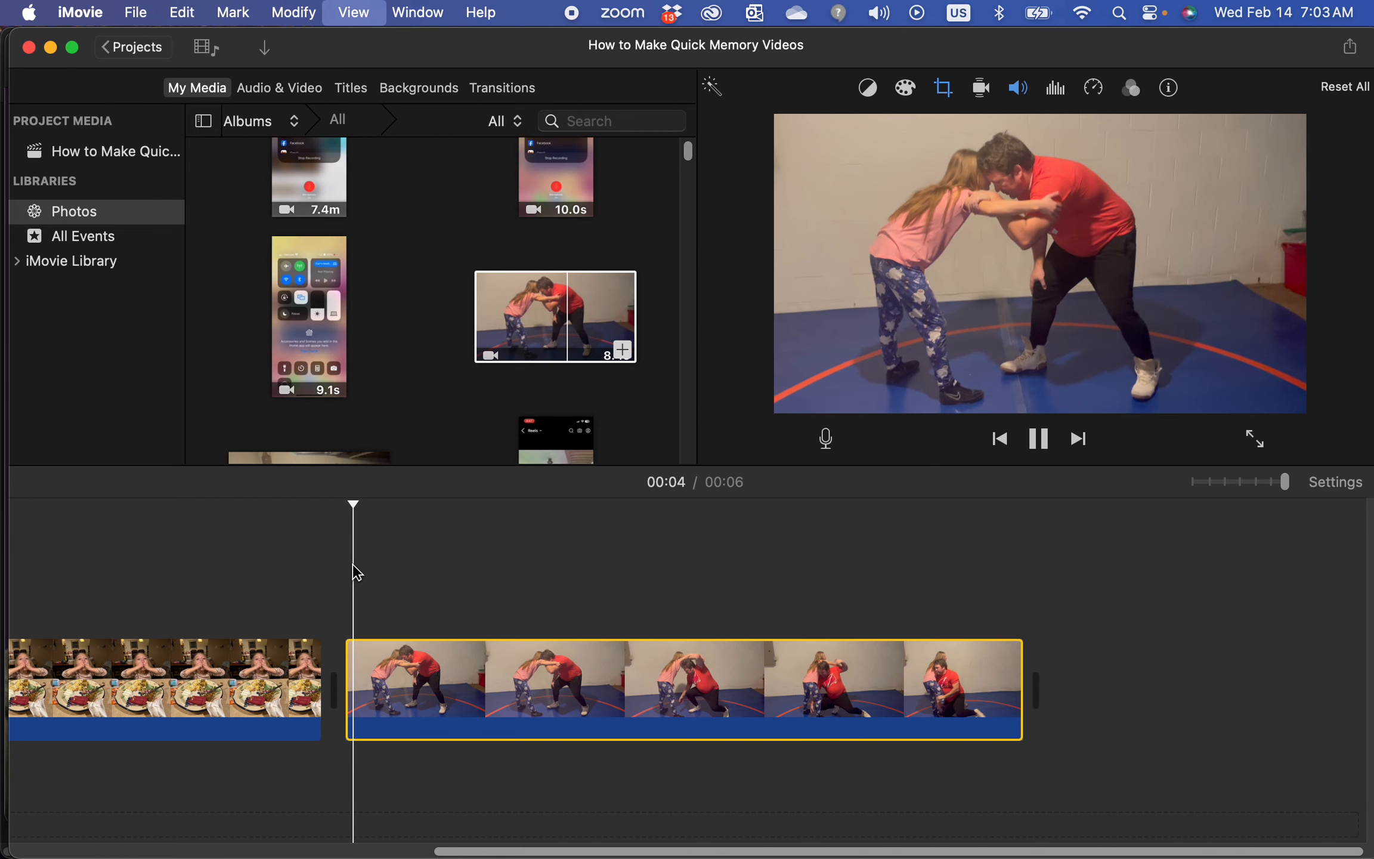